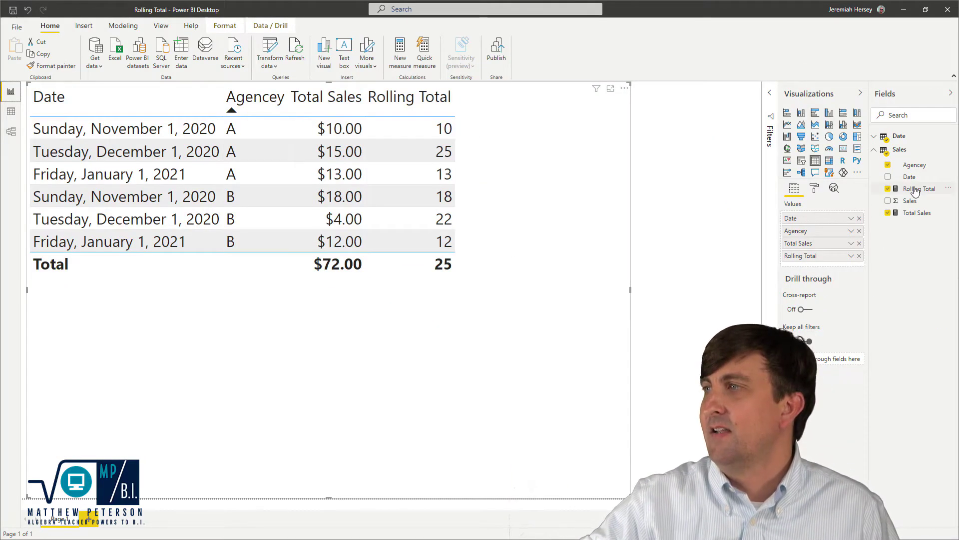
Step: Display the formula of the Rolling Total measure and enlarge its text for reading
{"action": "left_click", "coordinate": [915, 189]}
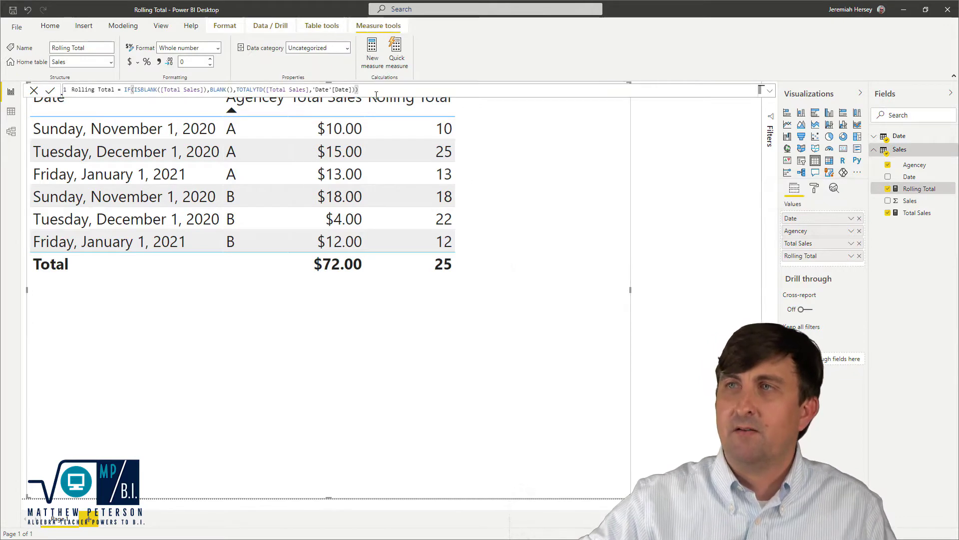
{"action": "scroll", "coordinate": [376, 94], "scroll_direction": "up", "scroll_amount": 3}
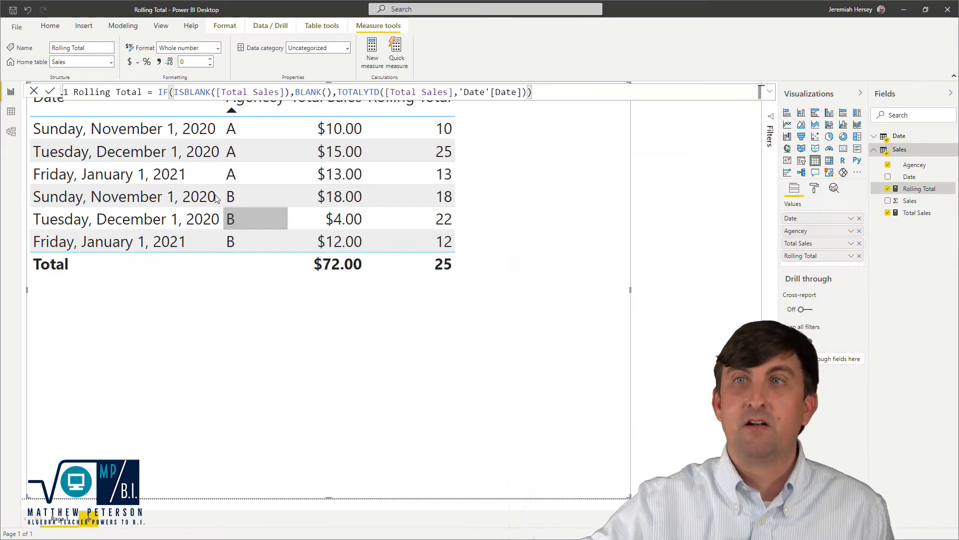
Step: In the data view, add a calculated column to the Sales table and name it Rolling Total
{"action": "left_click", "coordinate": [11, 111]}
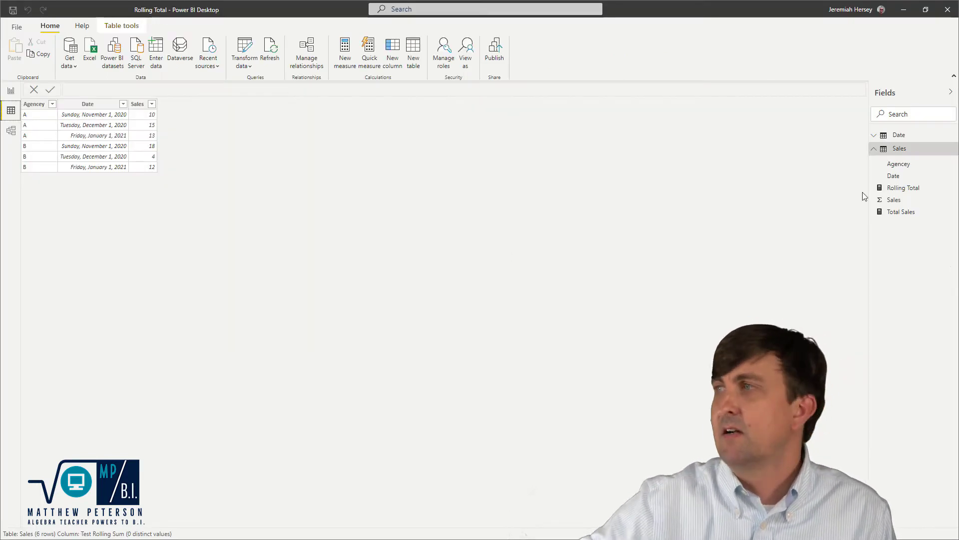
{"action": "right_click", "coordinate": [904, 158]}
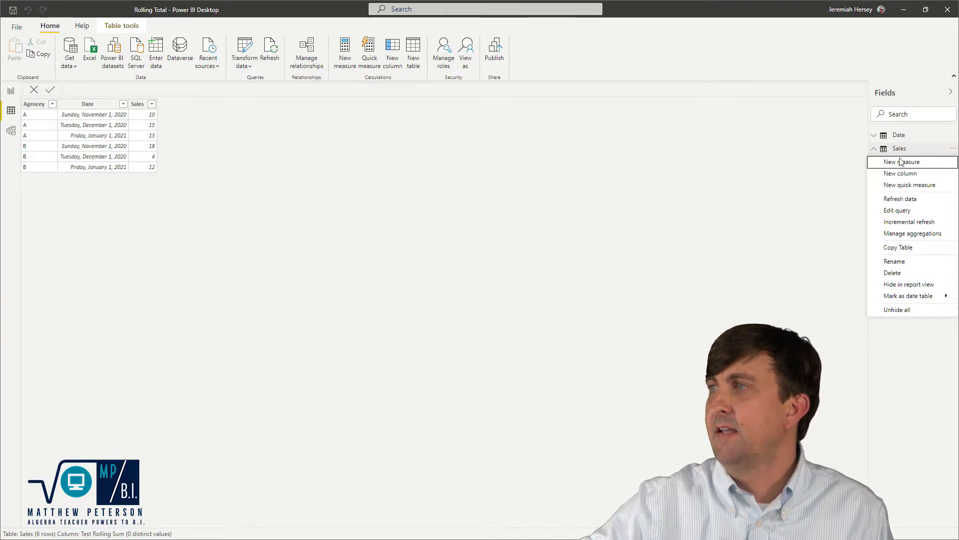
{"action": "left_click", "coordinate": [895, 176]}
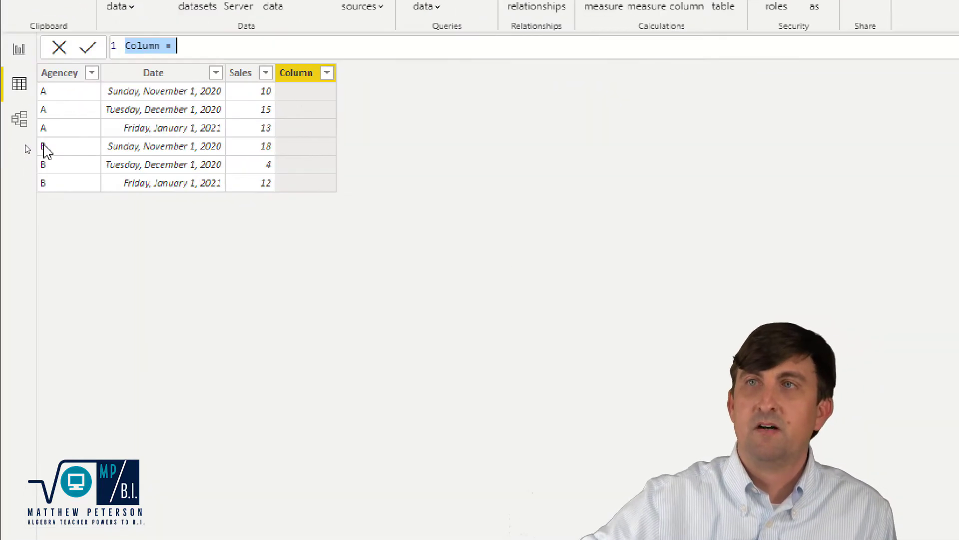
{"action": "scroll", "coordinate": [217, 50], "scroll_direction": "up", "scroll_amount": 3, "text": "ctrl"}
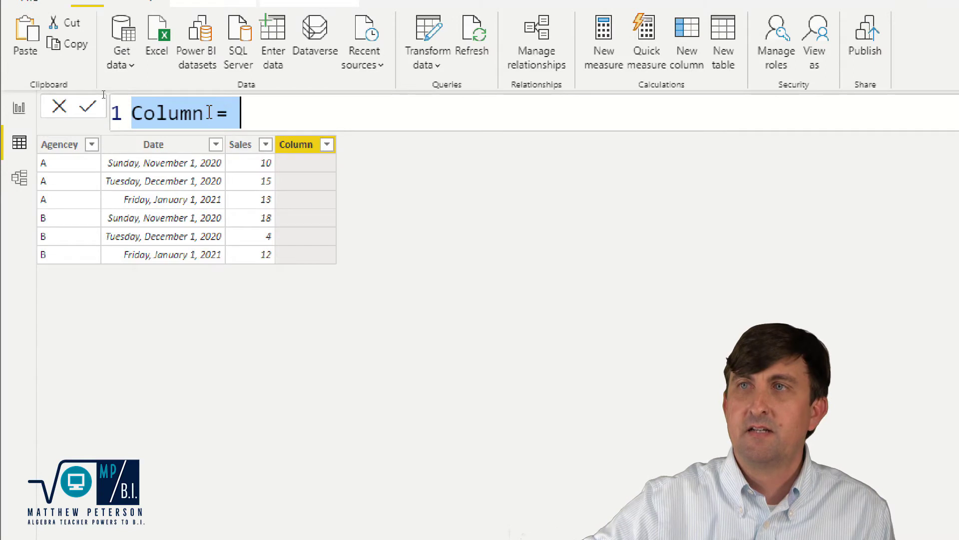
{"action": "double_click", "coordinate": [165, 112]}
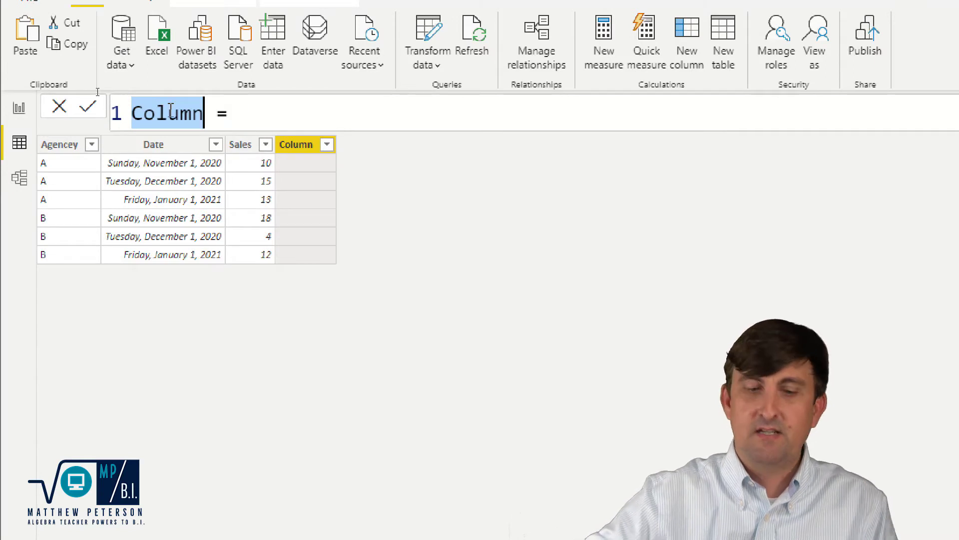
{"action": "type", "text": "Rolling Total"}
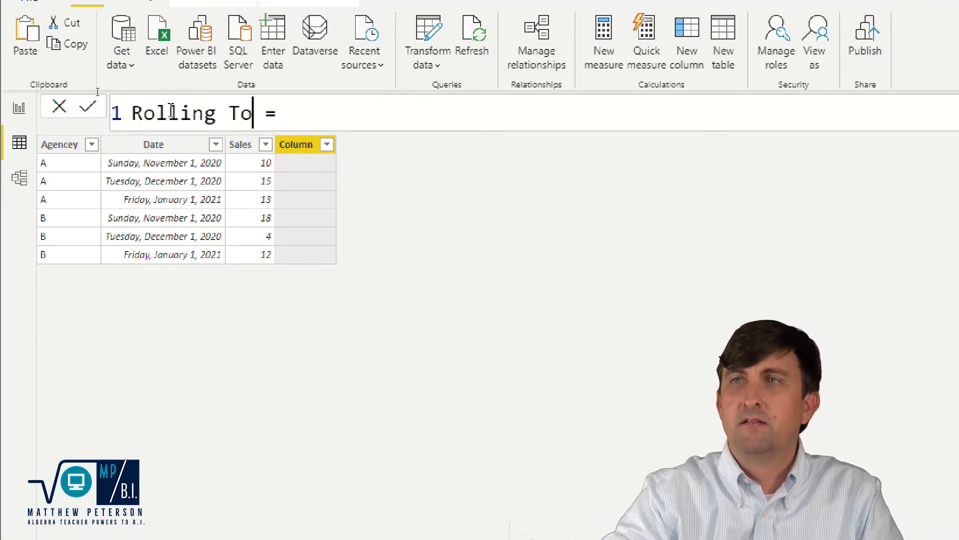
{"action": "key", "text": "Right"}
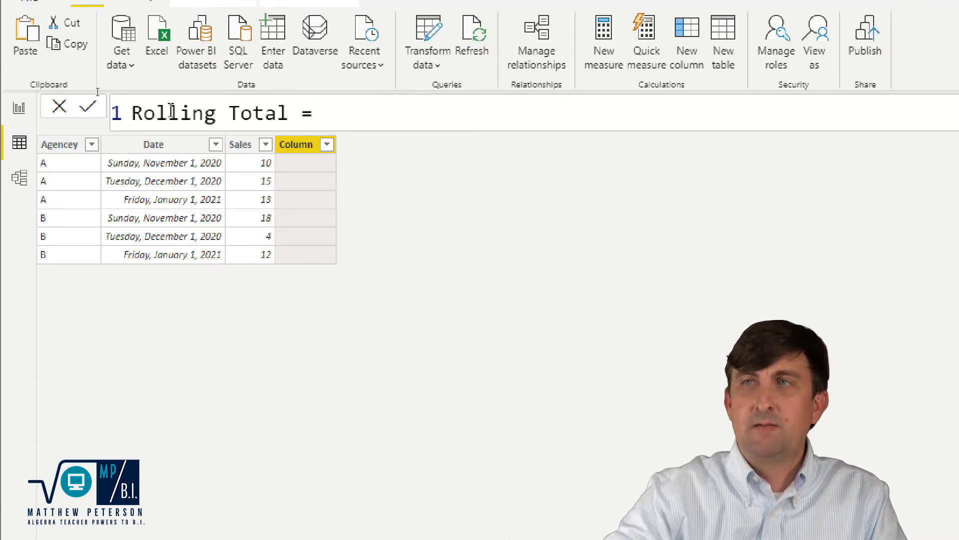
Step: Enter SUM(Sales[Sales]) as the new column's expression and try to commit the formula
{"action": "type", "text": "sum"}
{"action": "key", "text": "Tab"}
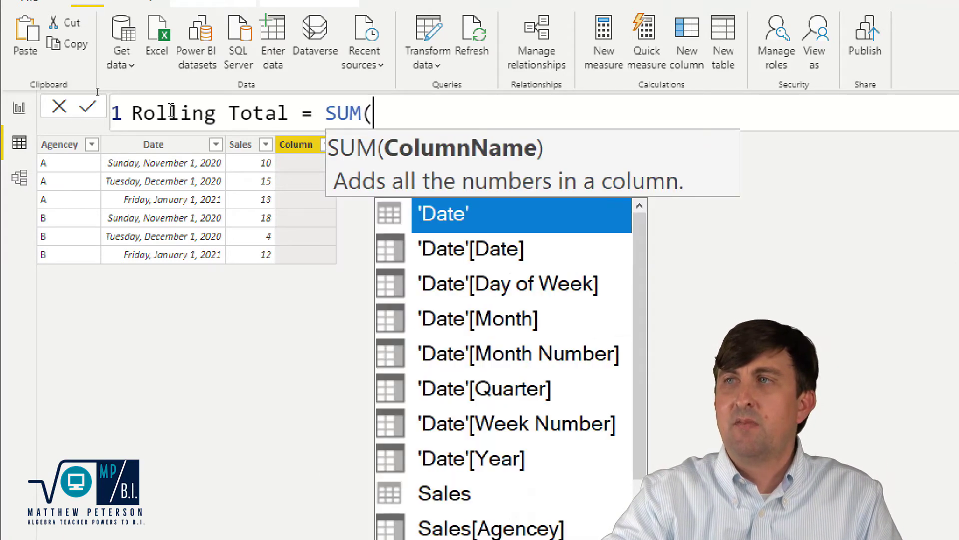
{"action": "type", "text": "sal"}
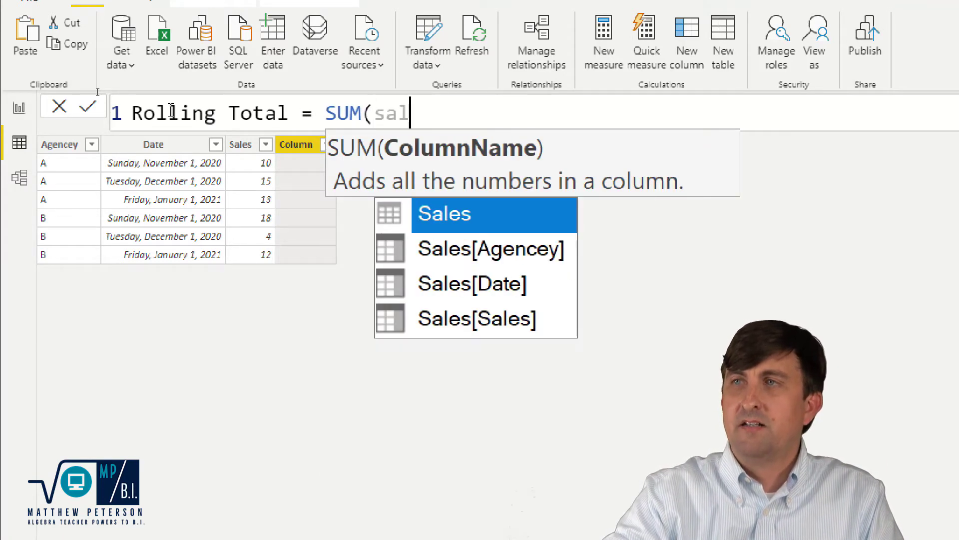
{"action": "key", "text": "Down"}
{"action": "key", "text": "Down"}
{"action": "key", "text": "Down"}
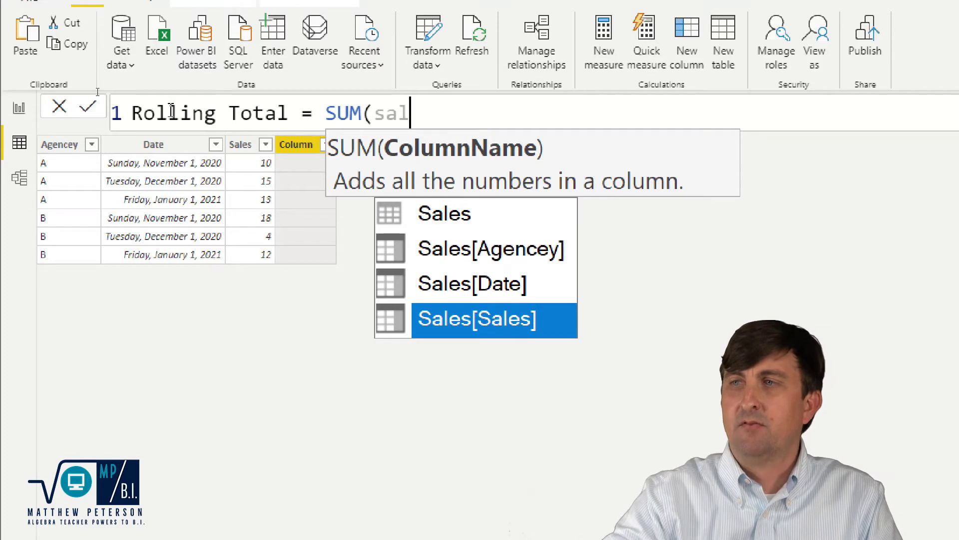
{"action": "key", "text": "Tab"}
{"action": "type", "text": ")"}
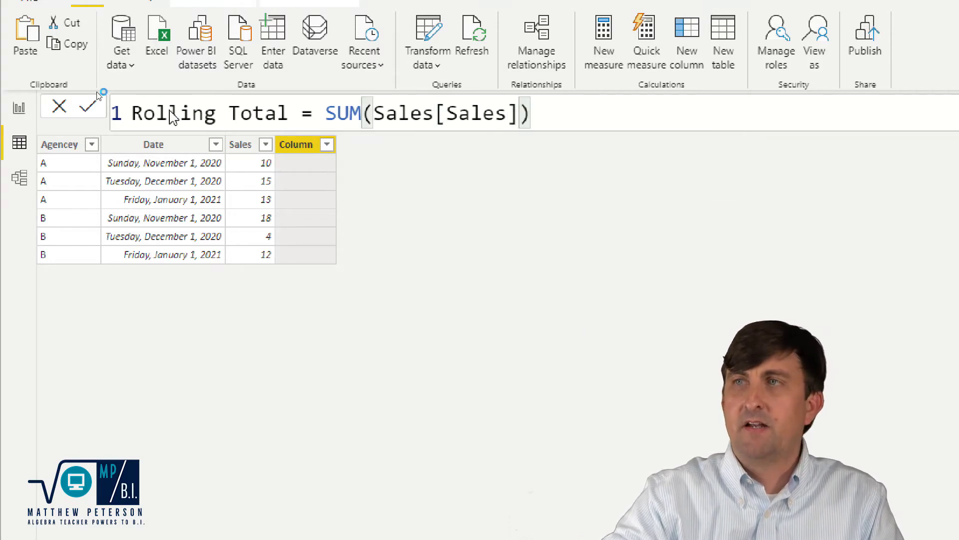
{"action": "key", "text": "Return"}
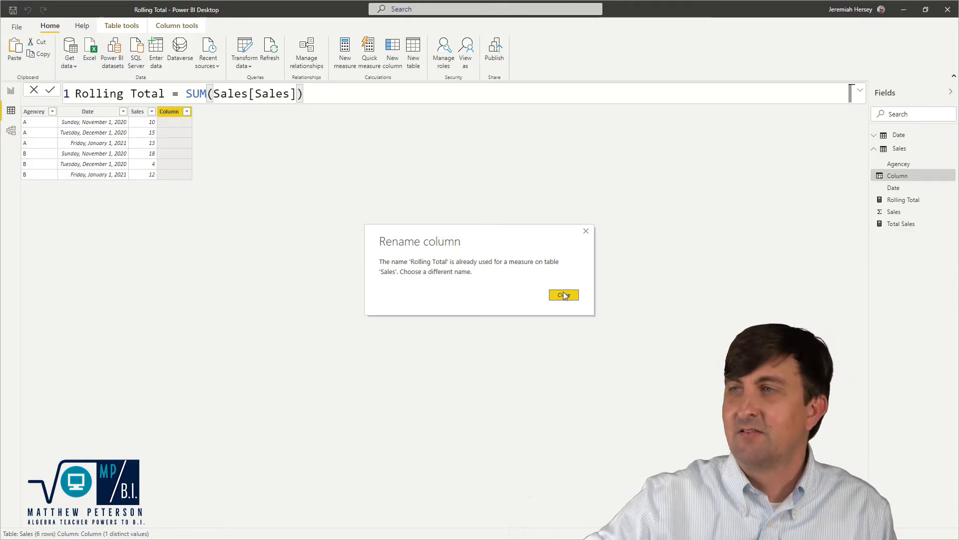
{"action": "left_click", "coordinate": [566, 294]}
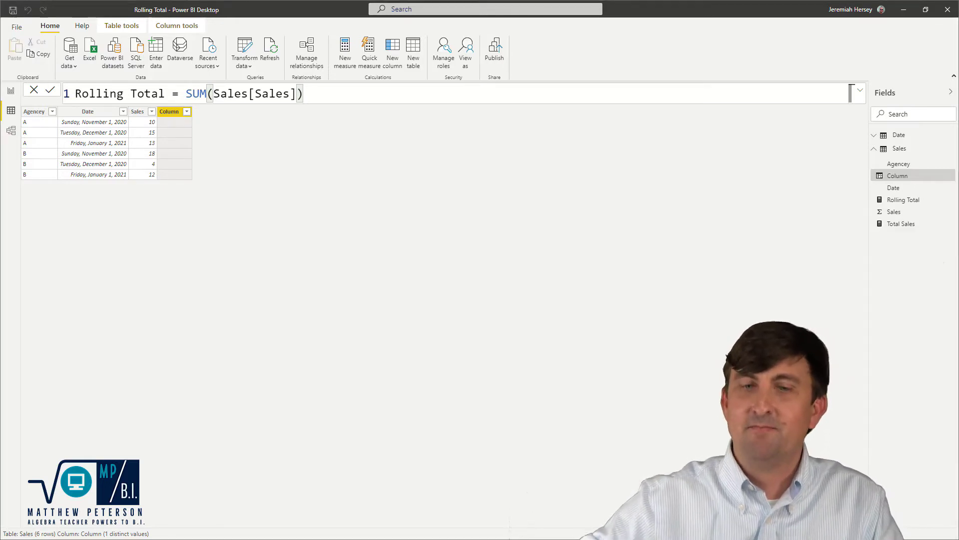
Step: Change the column name in the formula to Rolling Total Colum and commit it
{"action": "left_click", "coordinate": [175, 95]}
{"action": "type", "text": "Colum"}
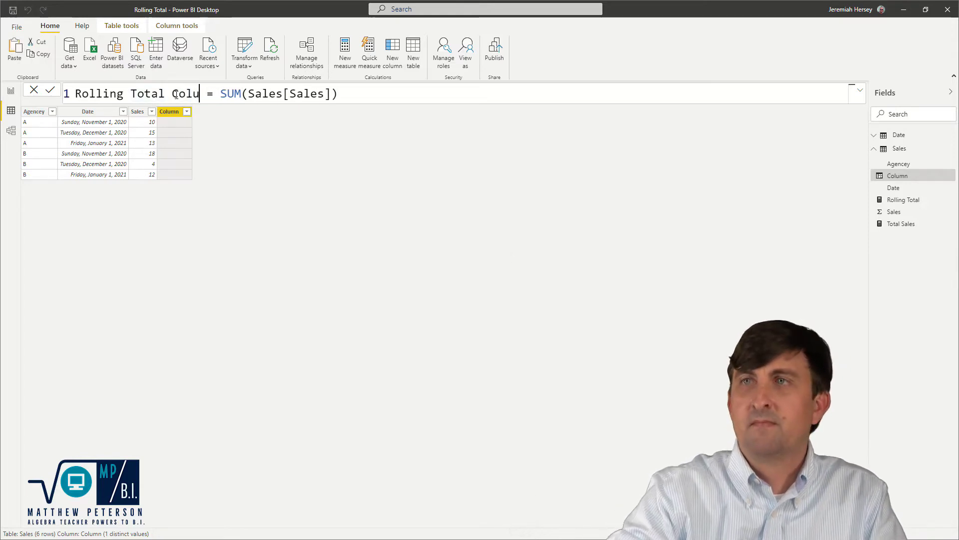
{"action": "key", "text": "Return"}
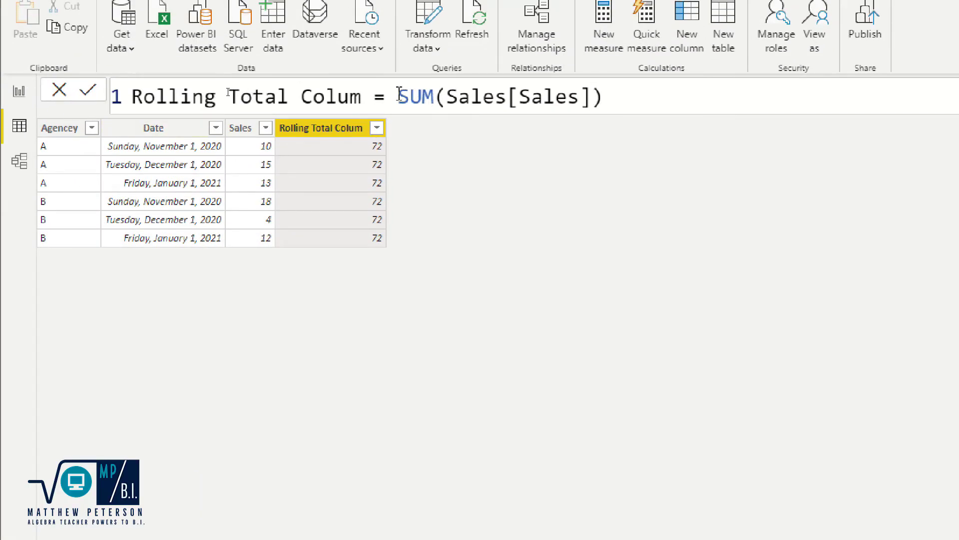
Step: Replace the column's SUM expression with a variable CurrentDate set to Sales[Date]
{"action": "left_click_drag", "start_coordinate": [399, 95], "coordinate": [604, 95]}
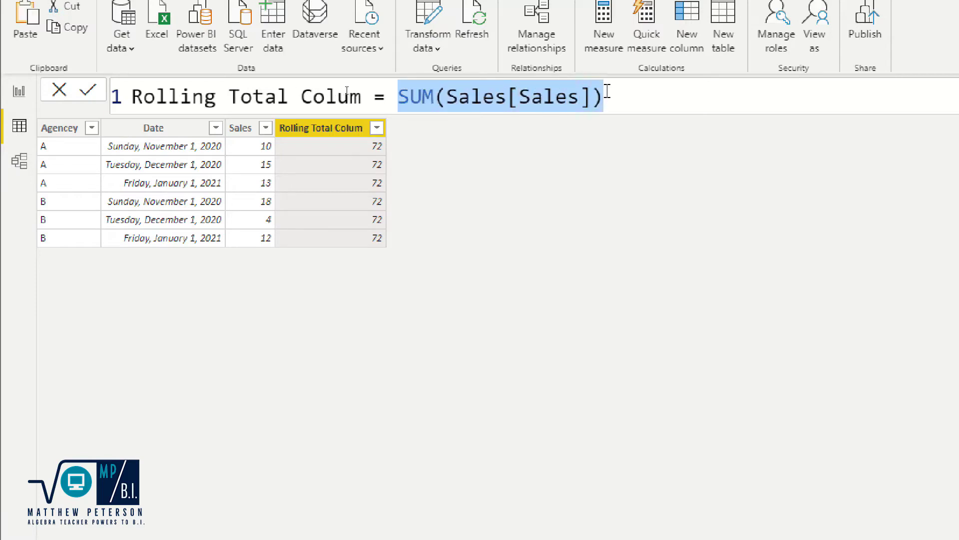
{"action": "type", "text": "var"}
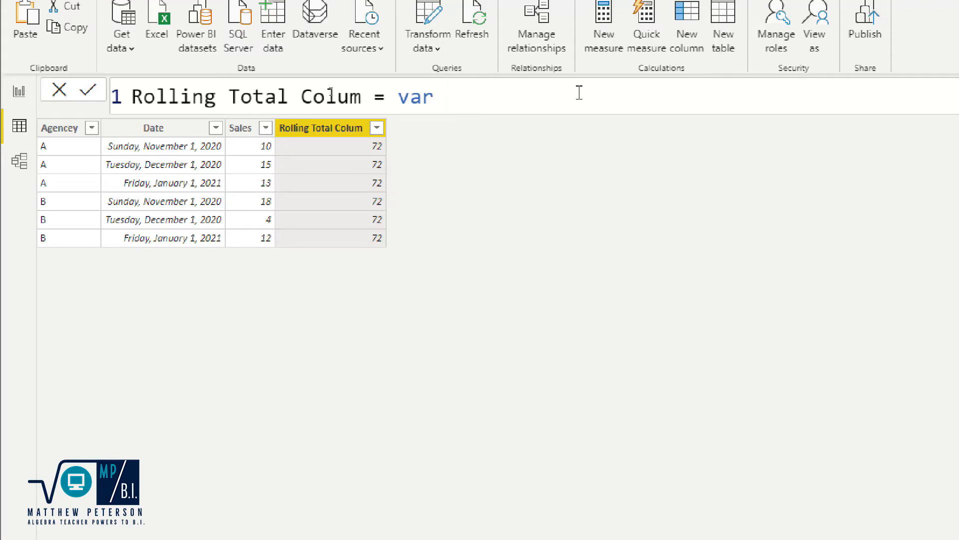
{"action": "type", "text": " CurrentDate"}
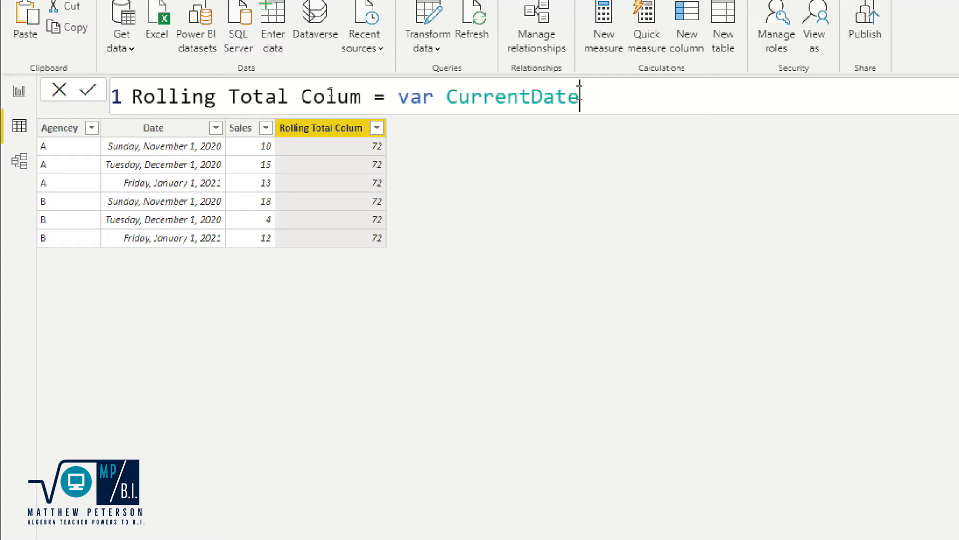
{"action": "type", "text": "= sal"}
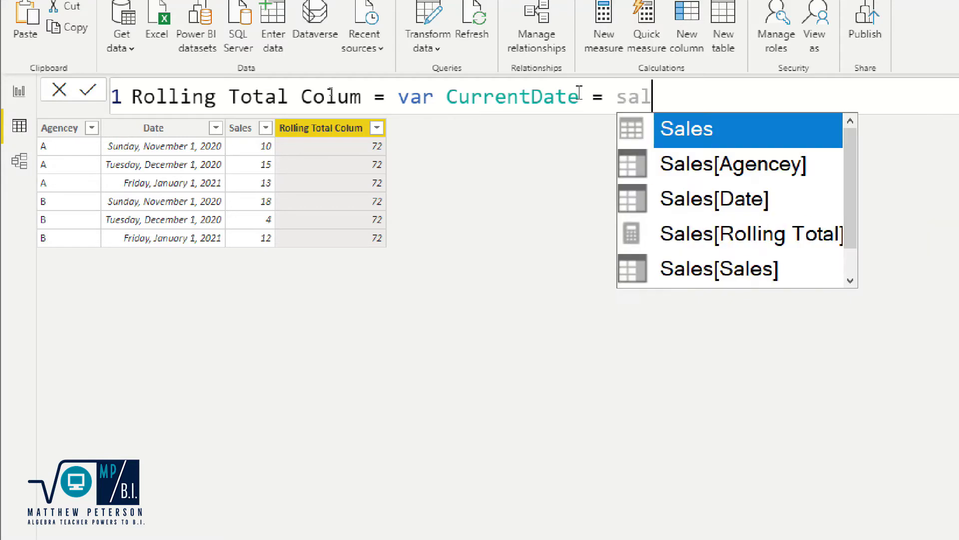
{"action": "key", "text": "Down"}
{"action": "key", "text": "Down"}
{"action": "key", "text": "Tab"}
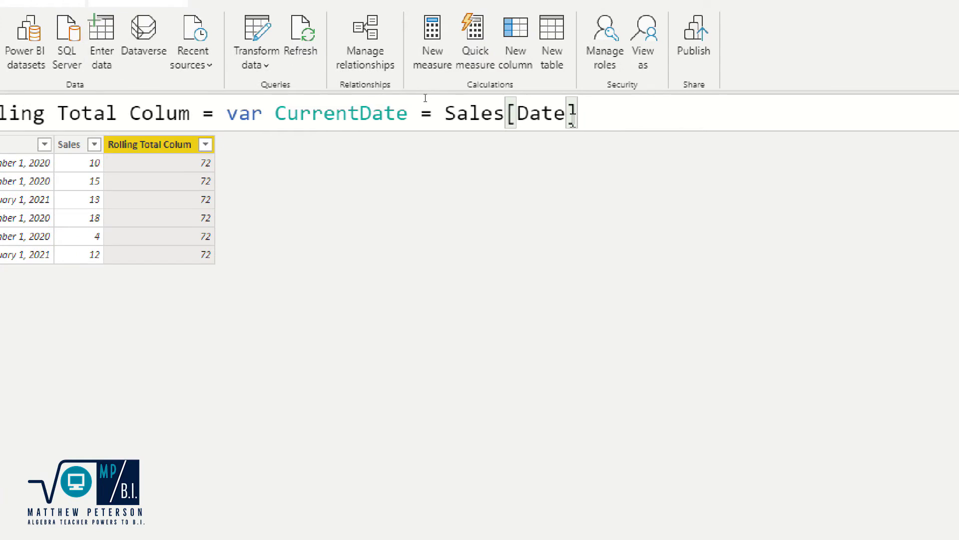
Step: On a new indented line, declare a second variable CurrentAgency set to Sales[Agencey]
{"action": "key", "text": "shift+Return"}
{"action": "key", "text": "Tab"}
{"action": "key", "text": "Tab"}
{"action": "key", "text": "Tab"}
{"action": "key", "text": "Tab"}
{"action": "key", "text": "Tab"}
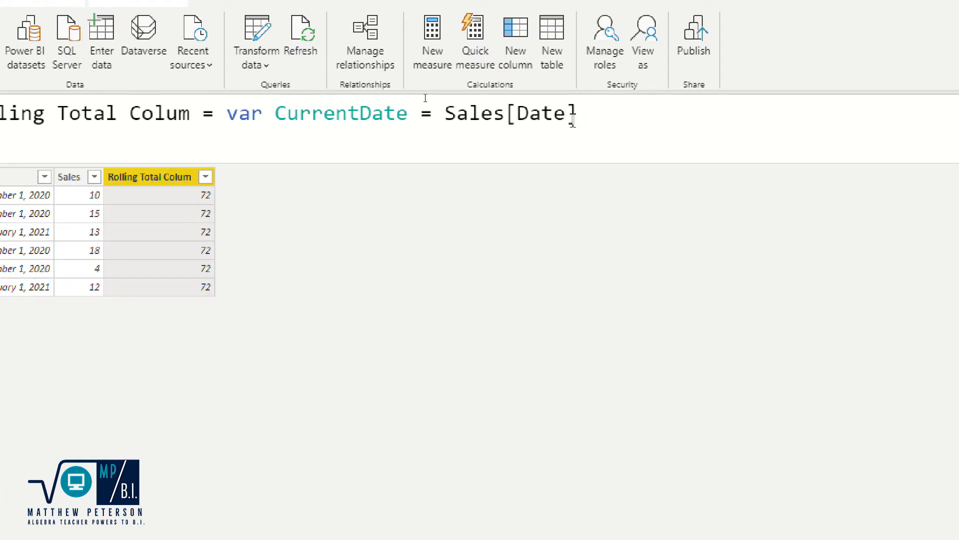
{"action": "type", "text": "var"}
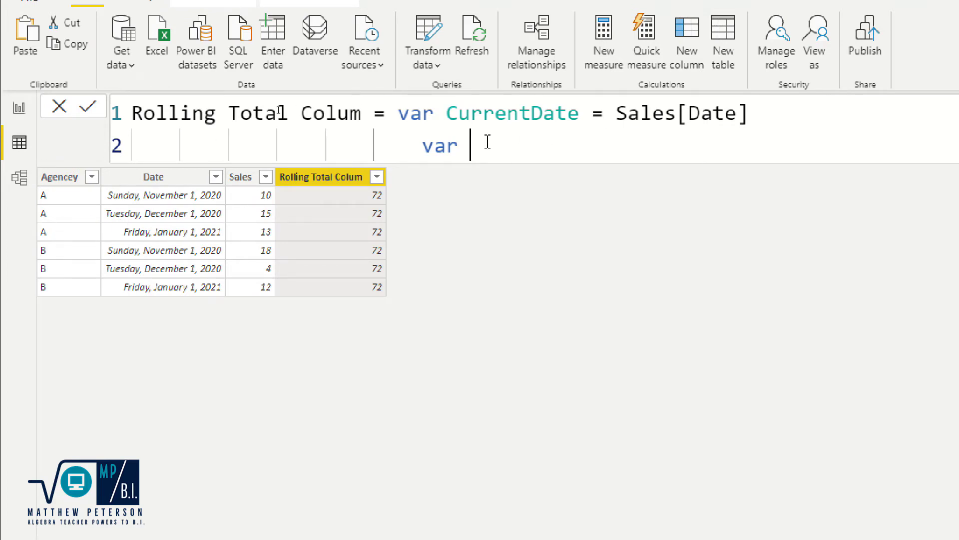
{"action": "type", "text": "CurrentAgent"}
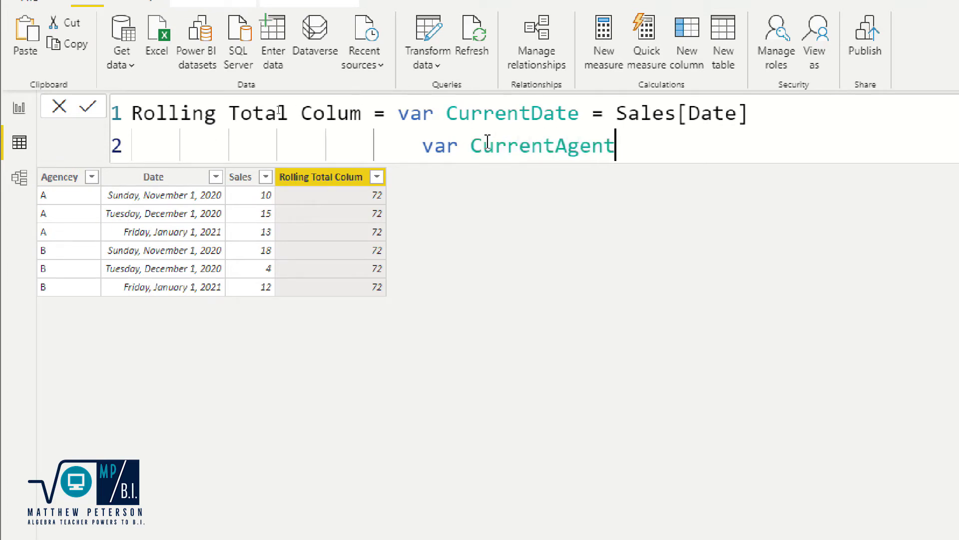
{"action": "key", "text": "BackSpace"}
{"action": "type", "text": "cy = sa"}
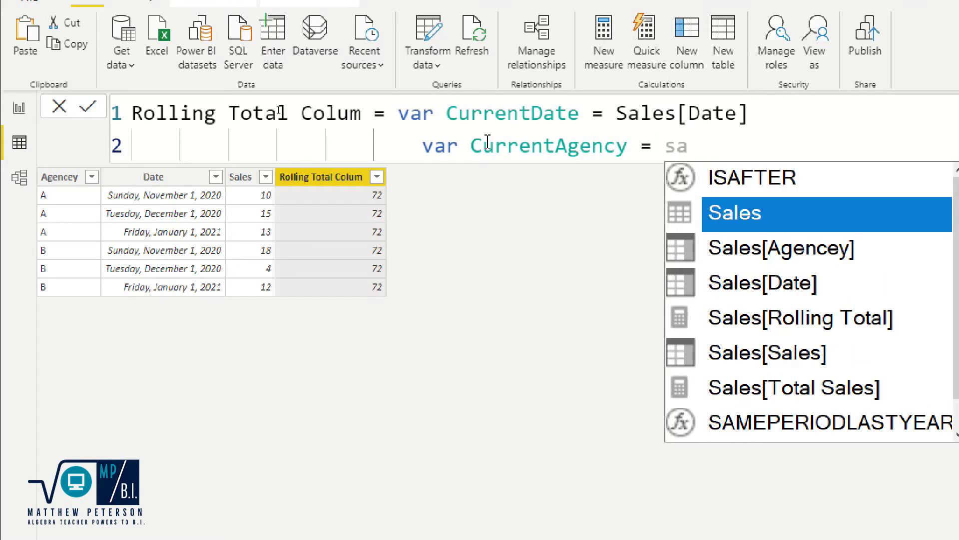
{"action": "key", "text": "Down"}
{"action": "key", "text": "Tab"}
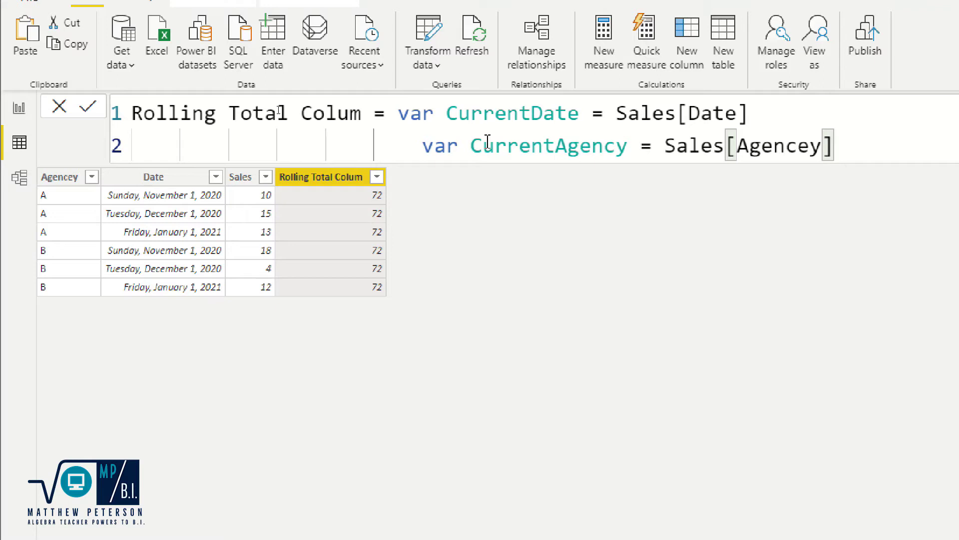
Step: On a new line of the column formula, declare a variable FilteredTable that starts a FILTER over the Sales table
{"action": "key", "text": "shift+Return"}
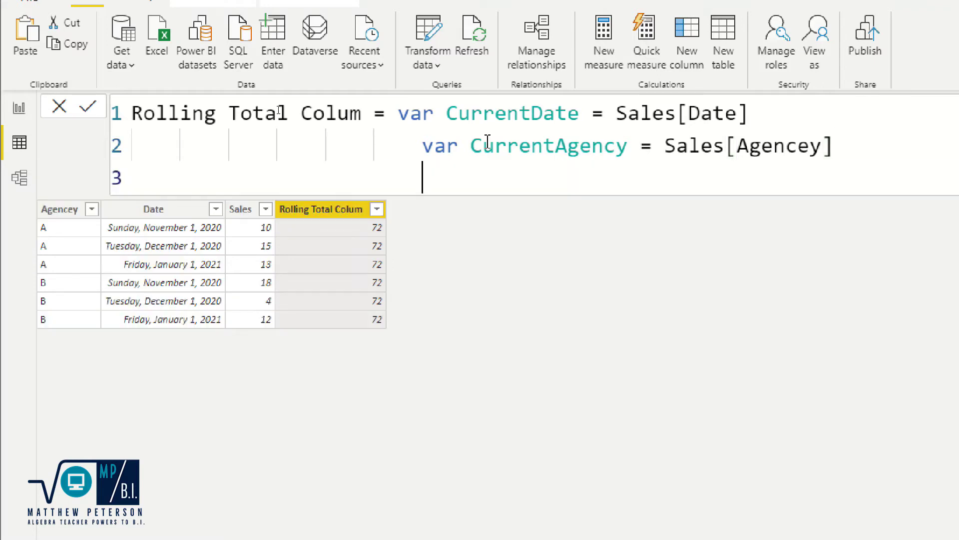
{"action": "type", "text": "var"}
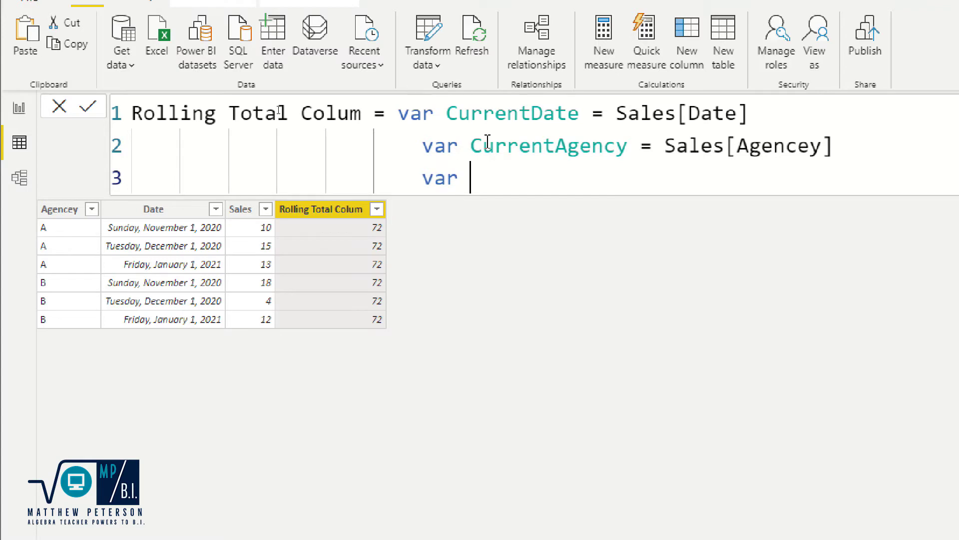
{"action": "type", "text": " FilteredTable = "}
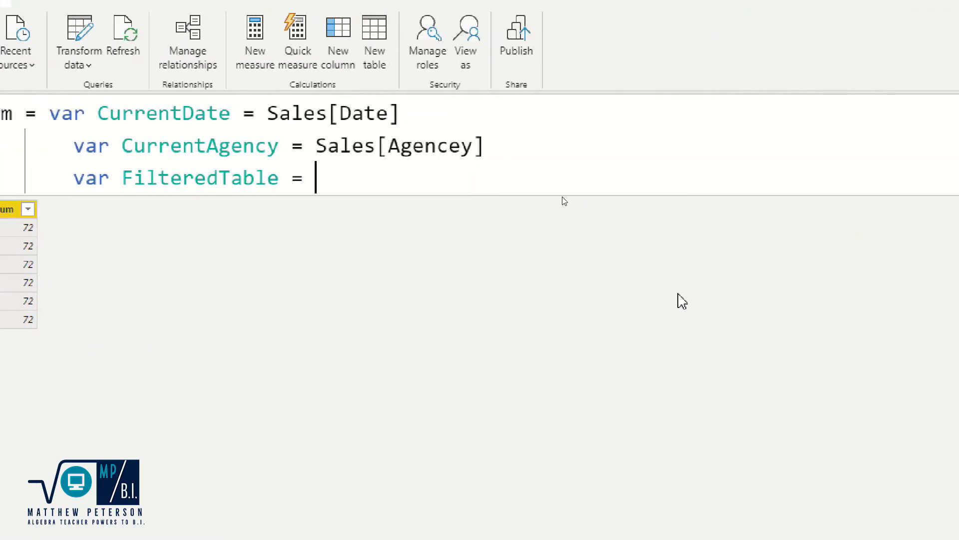
{"action": "type", "text": "fil"}
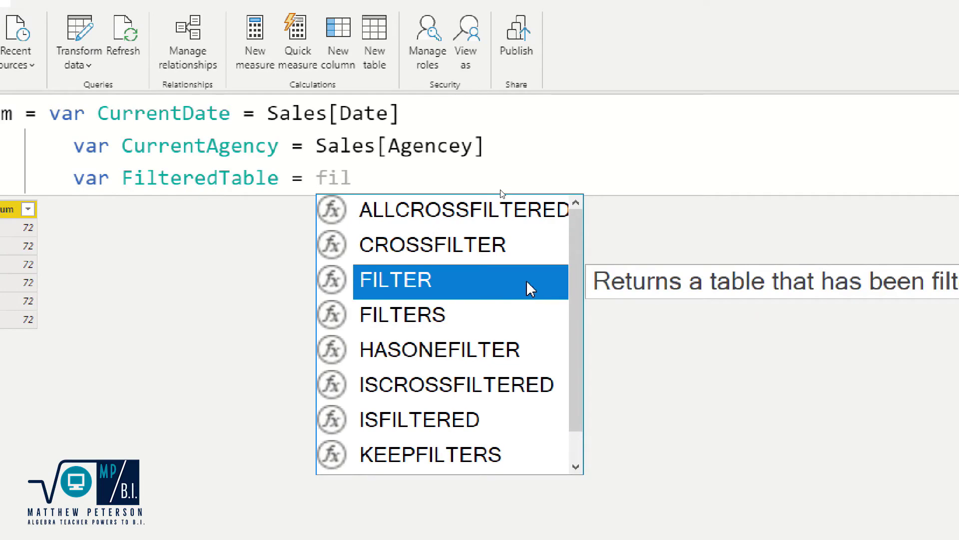
{"action": "key", "text": "Tab"}
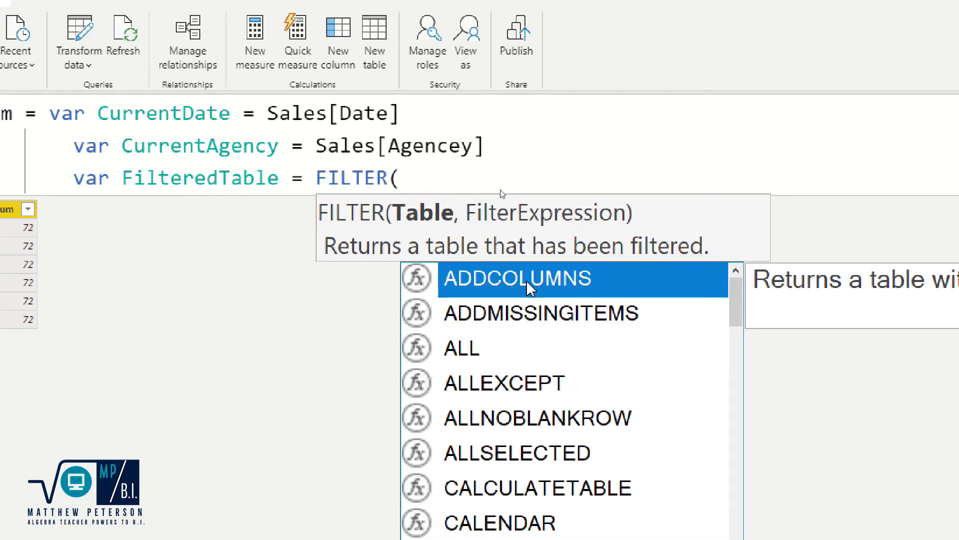
{"action": "type", "text": "sal"}
{"action": "key", "text": "Tab"}
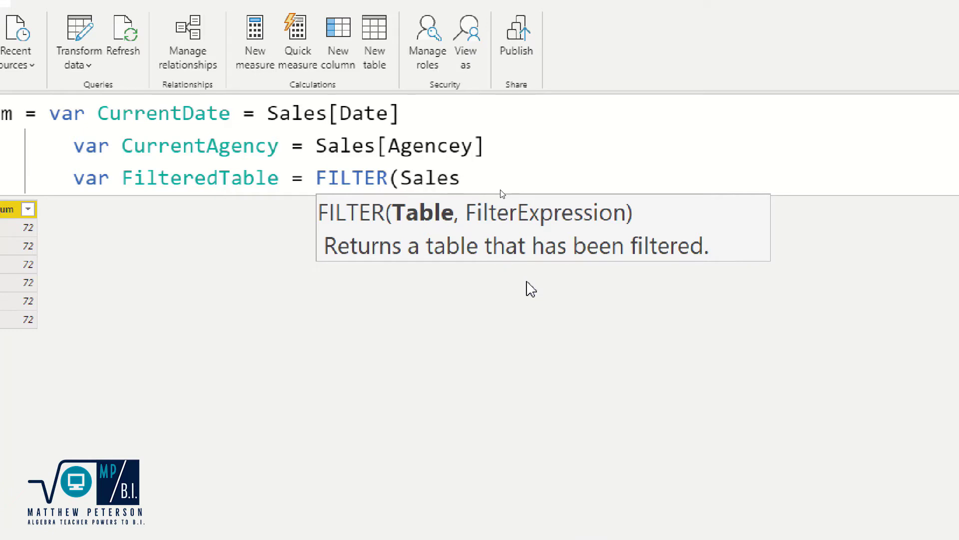
{"action": "type", "text": ","}
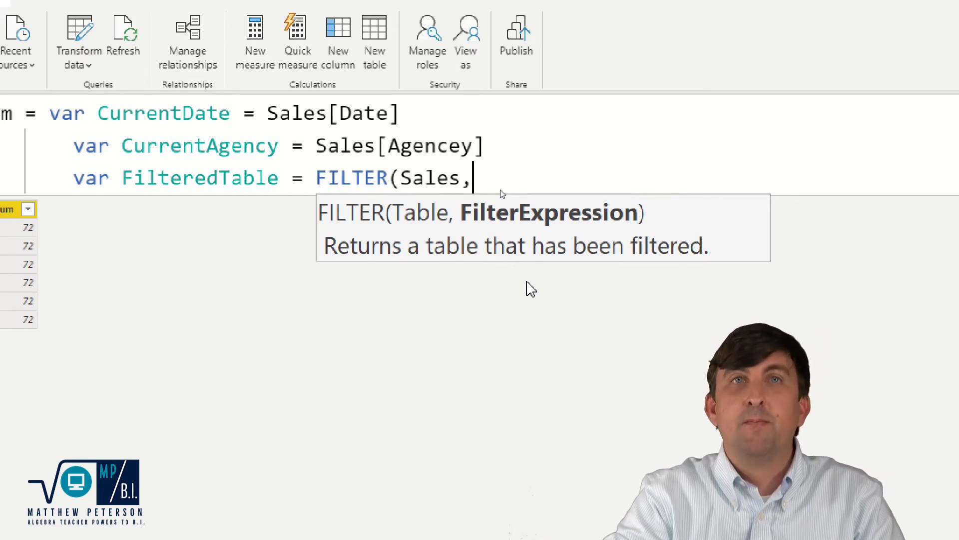
Step: Enter Sales[Date]<=CurrentDate as the FILTER's first condition
{"action": "type", "text": "sal"}
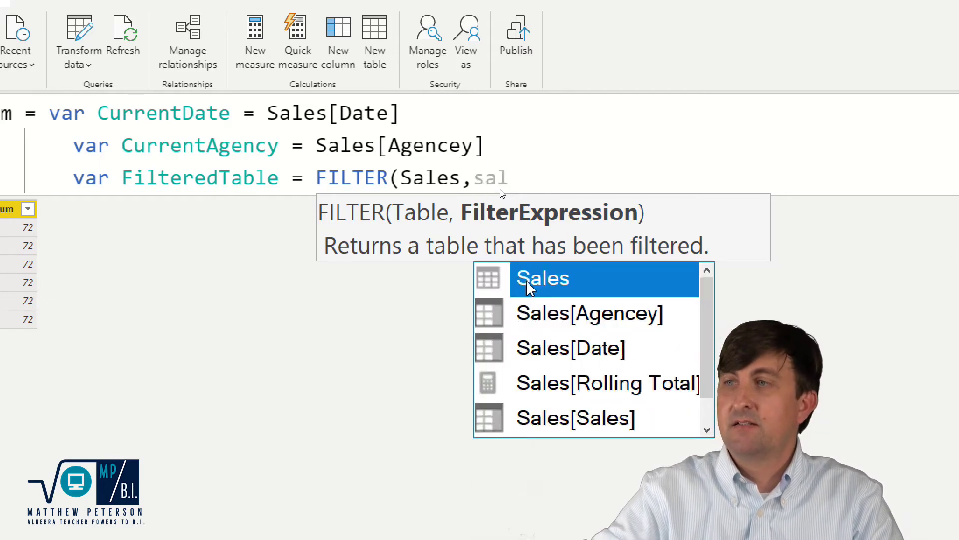
{"action": "key", "text": "Down"}
{"action": "key", "text": "Down"}
{"action": "key", "text": "Tab"}
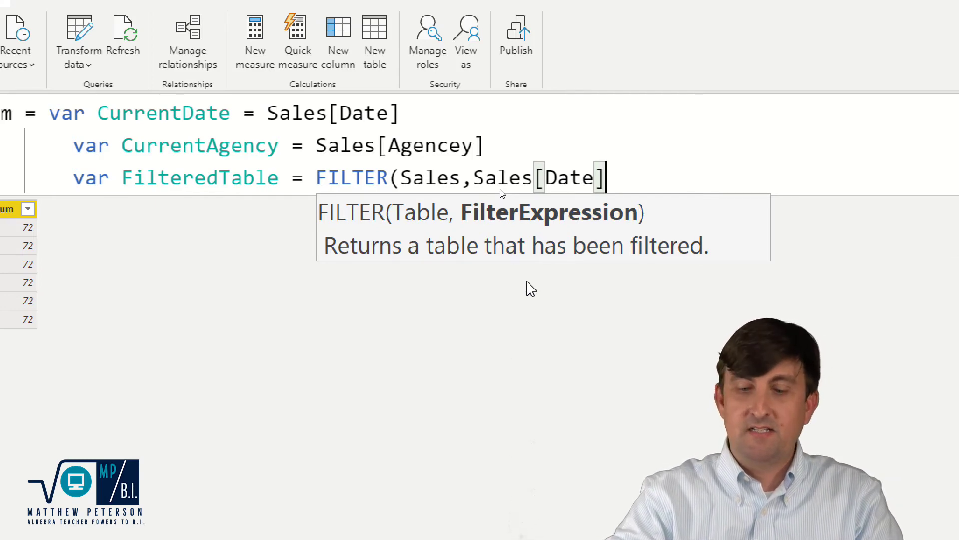
{"action": "type", "text": "<"}
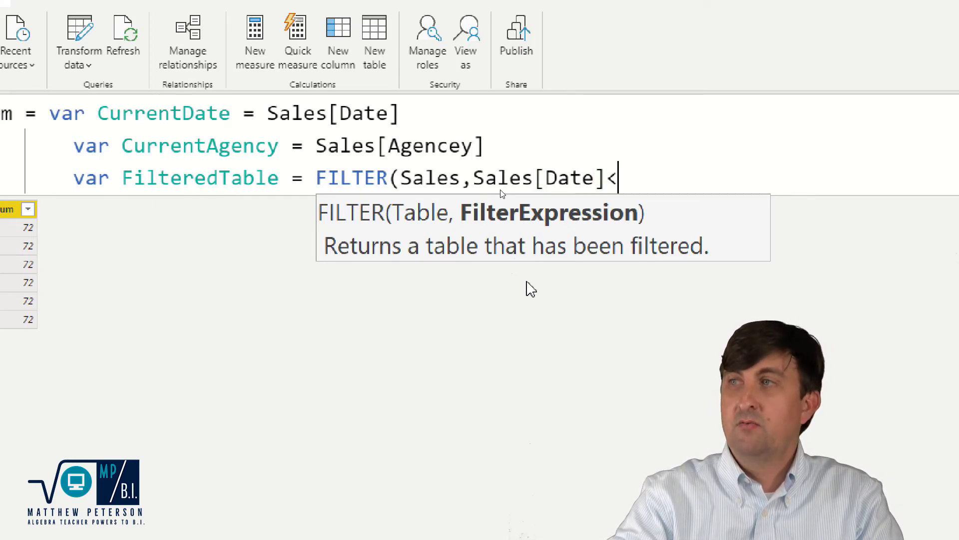
{"action": "type", "text": "="}
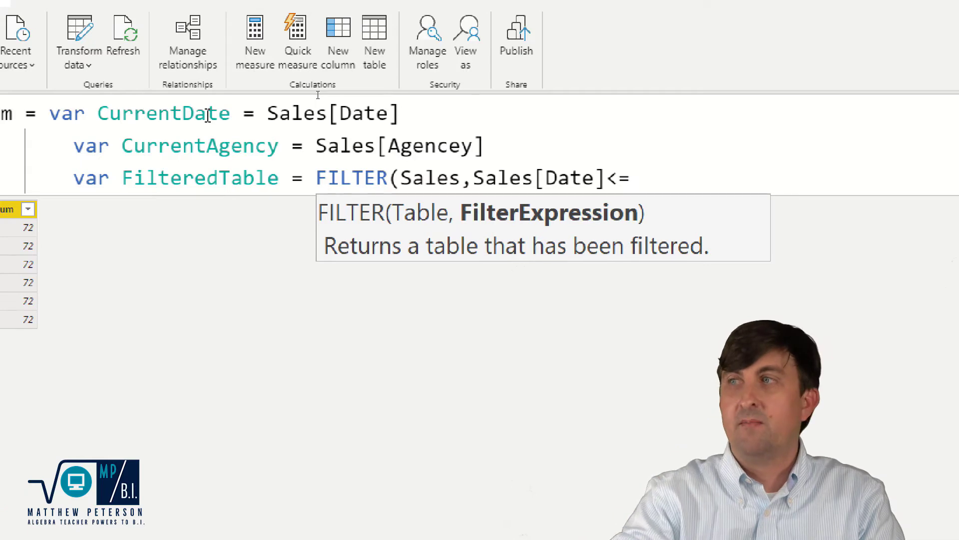
{"action": "type", "text": "cur"}
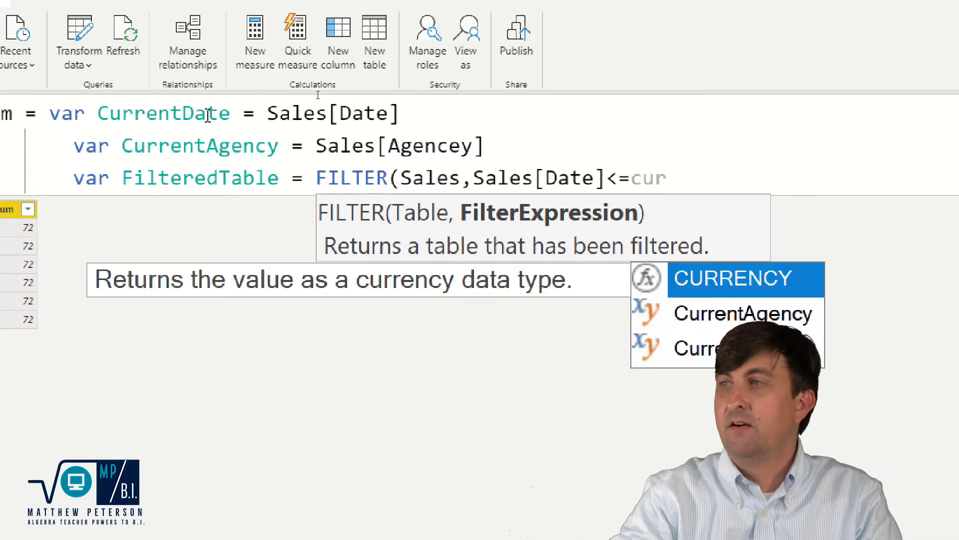
{"action": "key", "text": "Down"}
{"action": "key", "text": "Down"}
{"action": "key", "text": "Tab"}
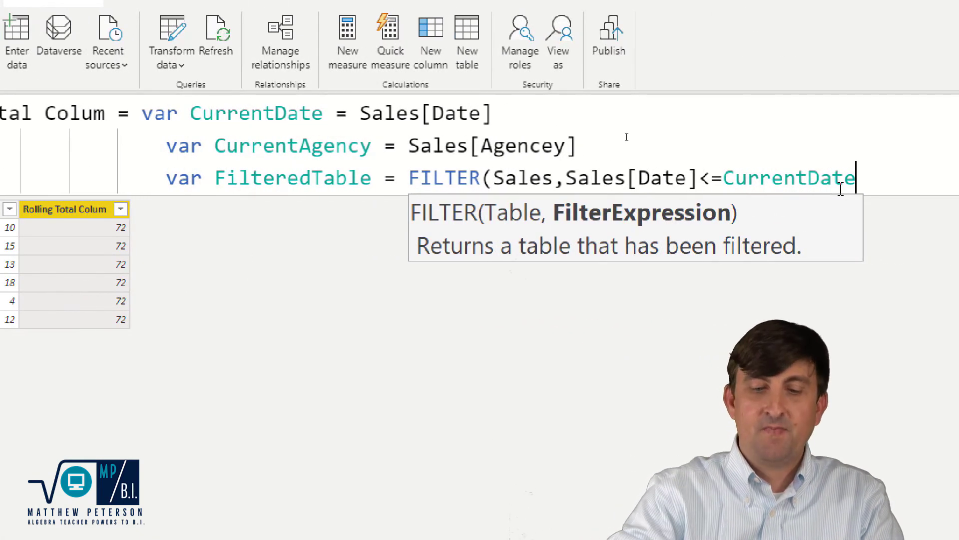
Step: Append an && operator after the date condition and move it onto its own line
{"action": "type", "text": "&&"}
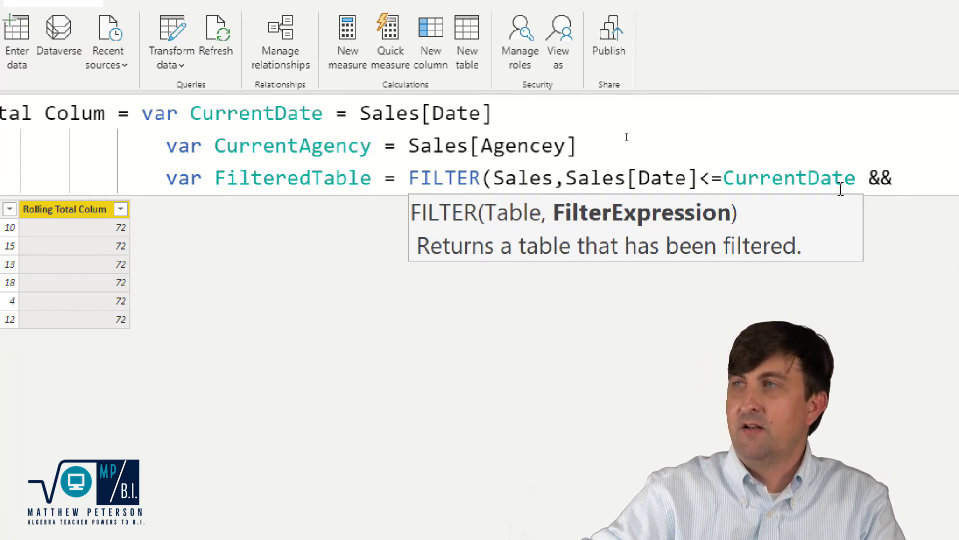
{"action": "key", "text": "Left"}
{"action": "key", "text": "Left"}
{"action": "key", "text": "Left"}
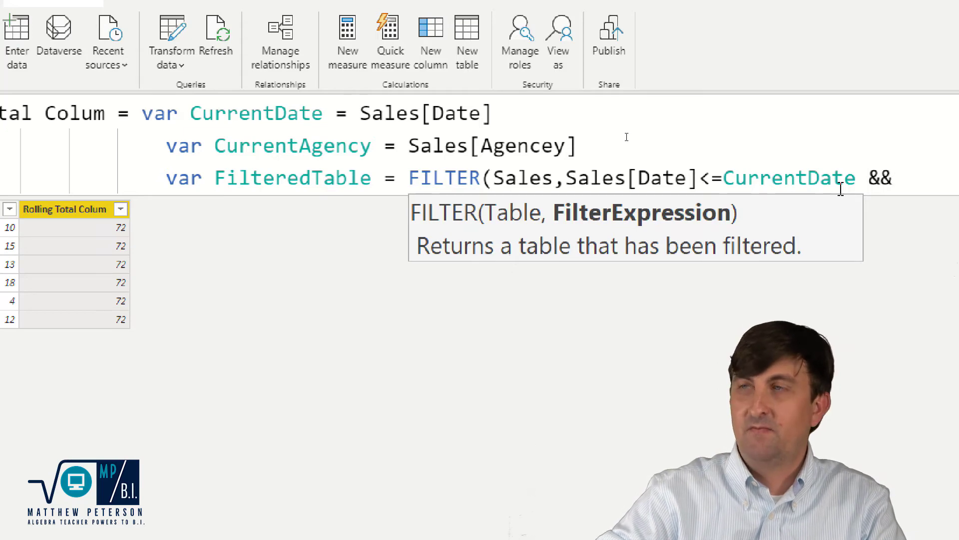
{"action": "key", "text": "shift+Return"}
{"action": "key", "text": "Right"}
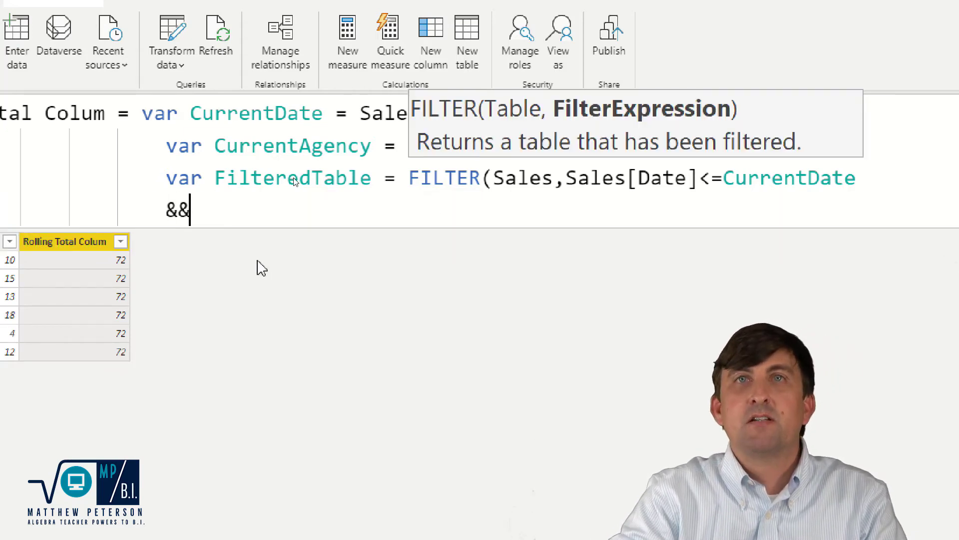
Step: Add the second FILTER condition Sales[Agencey]=CurrentAgency and close the FILTER function
{"action": "type", "text": "sal"}
{"action": "key", "text": "Down"}
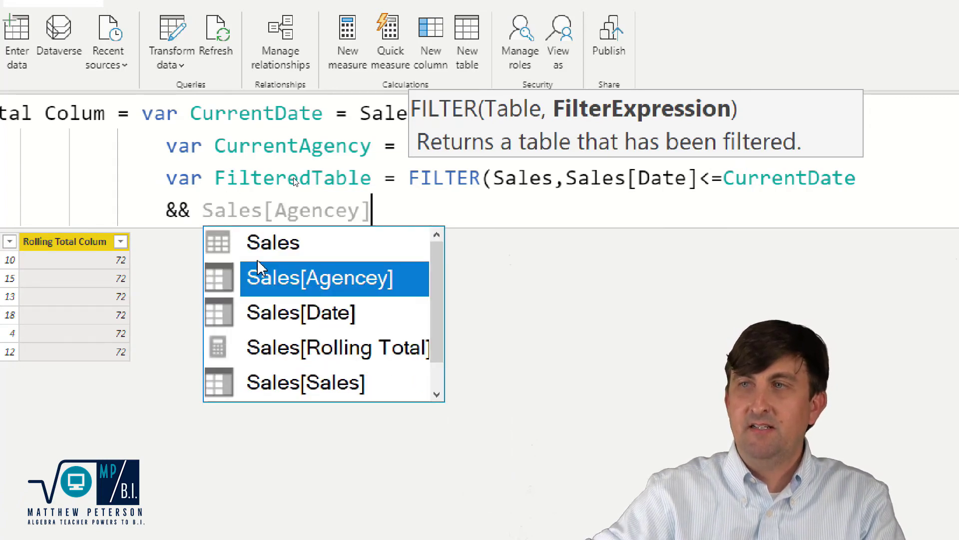
{"action": "key", "text": "Tab"}
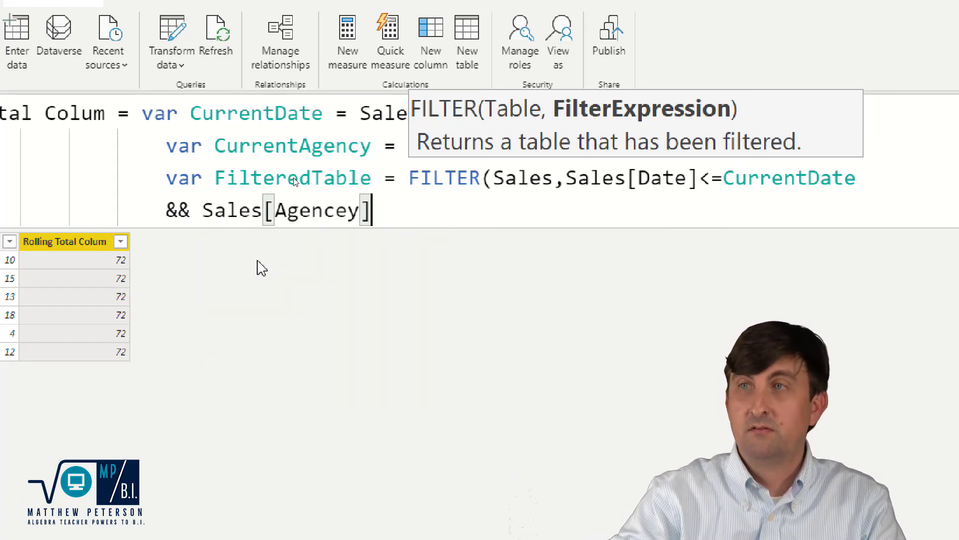
{"action": "type", "text": "=cu"}
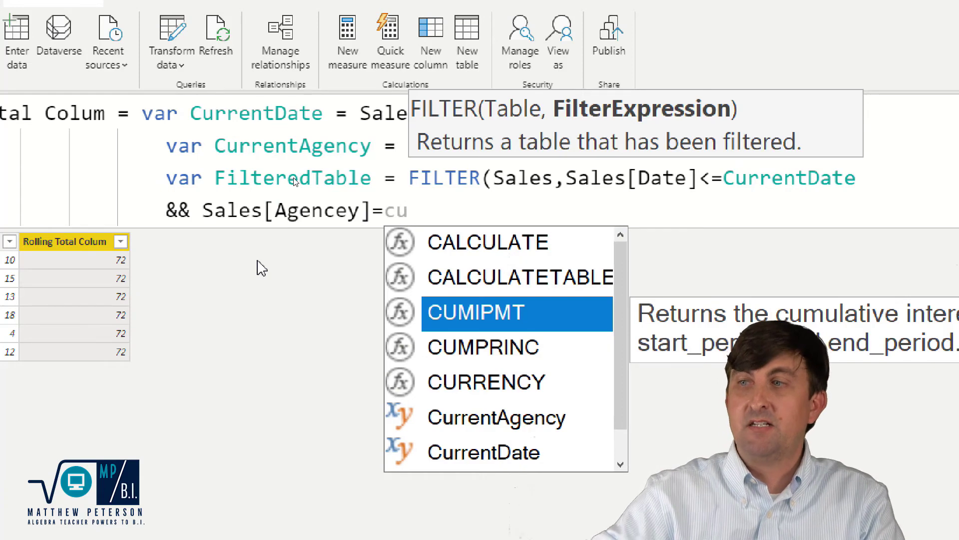
{"action": "key", "text": "Down"}
{"action": "key", "text": "Down"}
{"action": "key", "text": "Down"}
{"action": "key", "text": "Tab"}
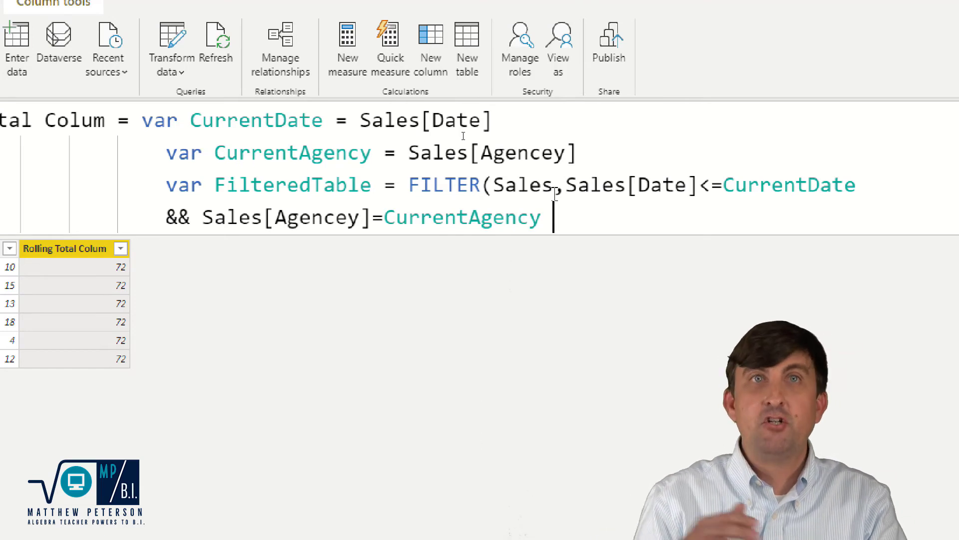
{"action": "key", "text": "BackSpace"}
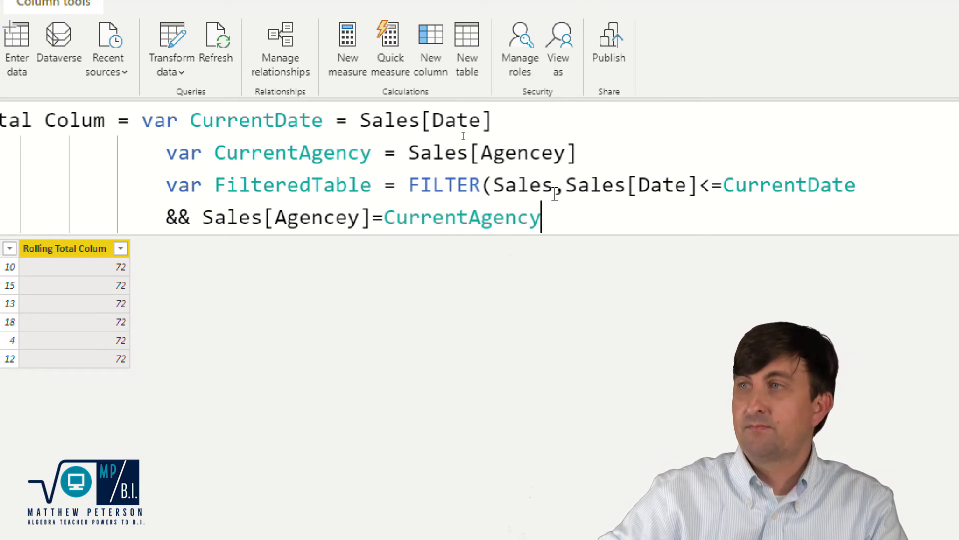
{"action": "type", "text": ")"}
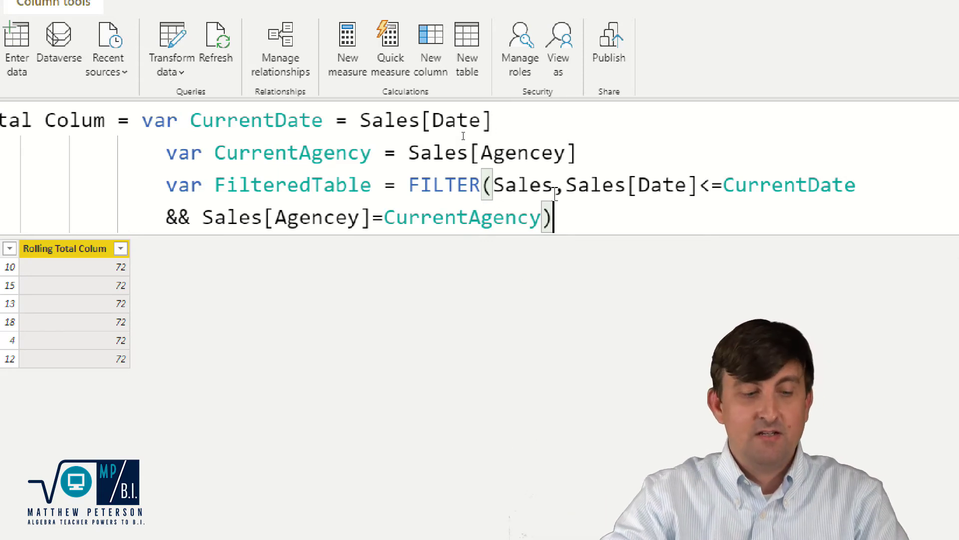
Step: Add a return statement below the variables, with a blank line before and after it
{"action": "key", "text": "shift+Return"}
{"action": "key", "text": "shift+Return"}
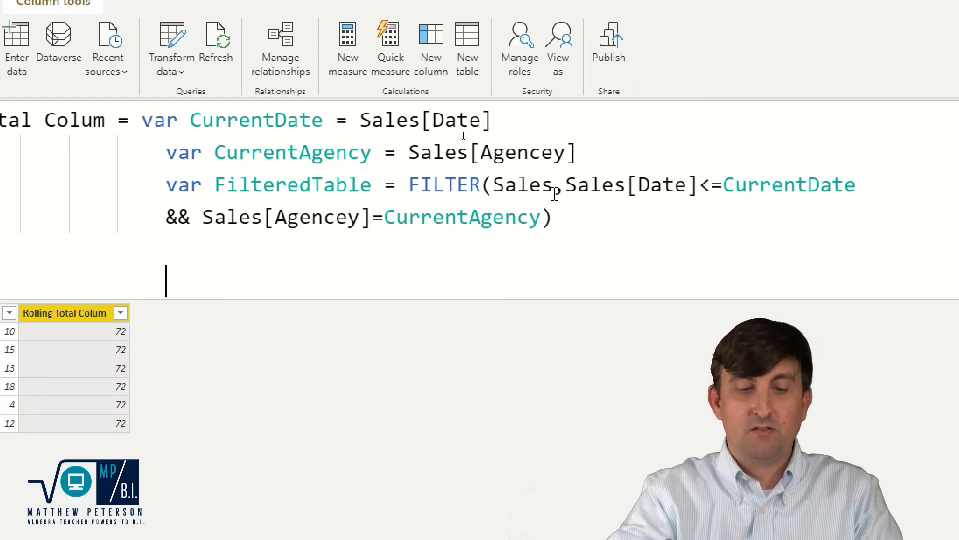
{"action": "type", "text": "return"}
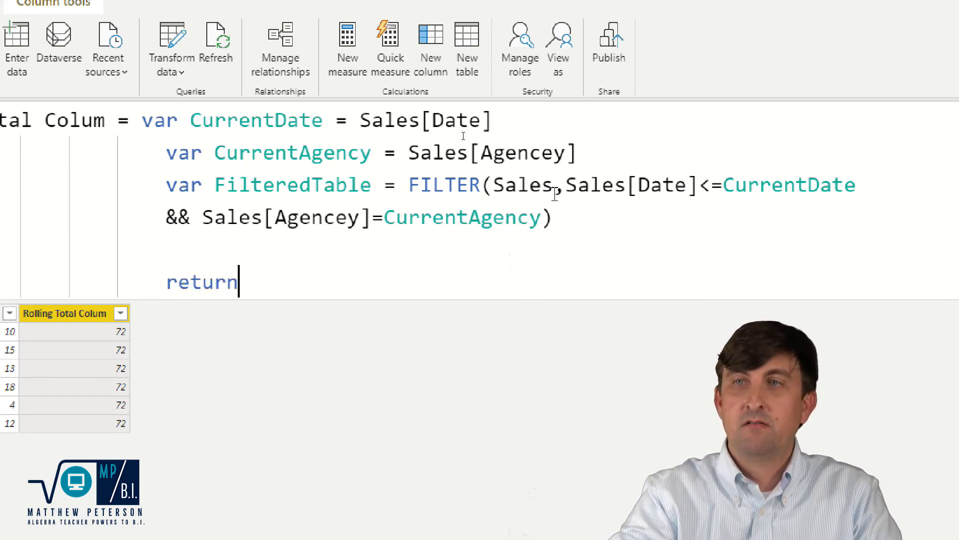
{"action": "key", "text": "Return"}
{"action": "key", "text": "Return"}
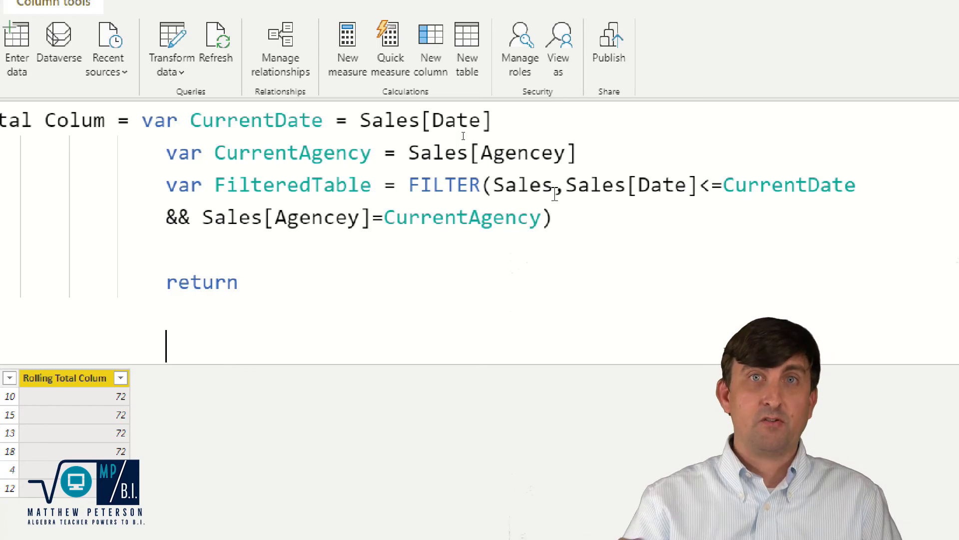
{"action": "key", "text": "shift+Return"}
{"action": "key", "text": "shift+Return"}
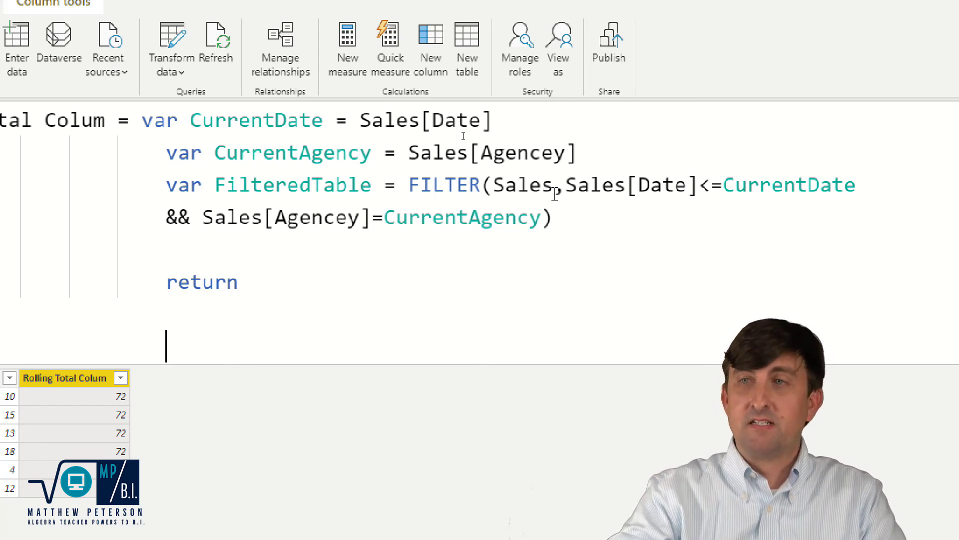
Step: Below return, start a CALCULATE function with SUM(Sales[Sales]) as its expression
{"action": "type", "text": "cal"}
{"action": "key", "text": "Tab"}
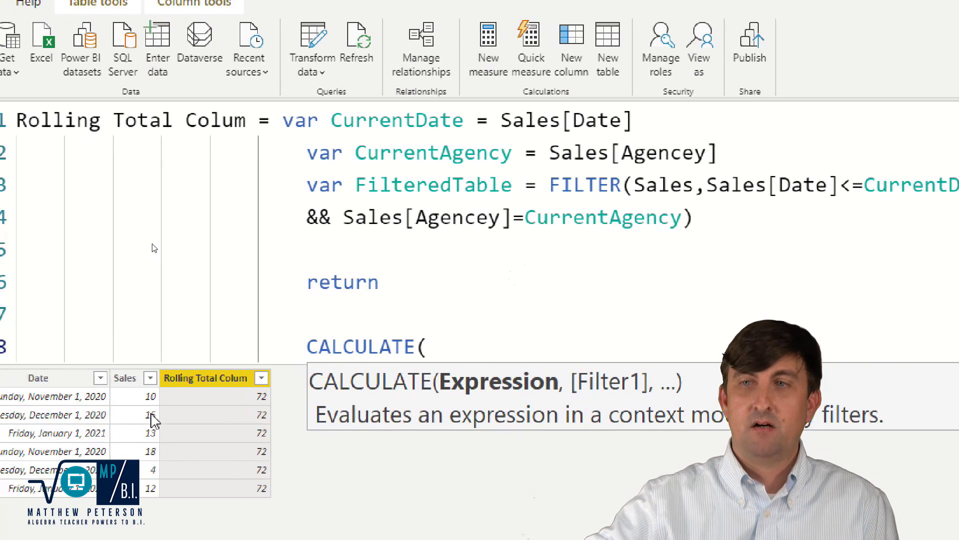
{"action": "type", "text": "sum("}
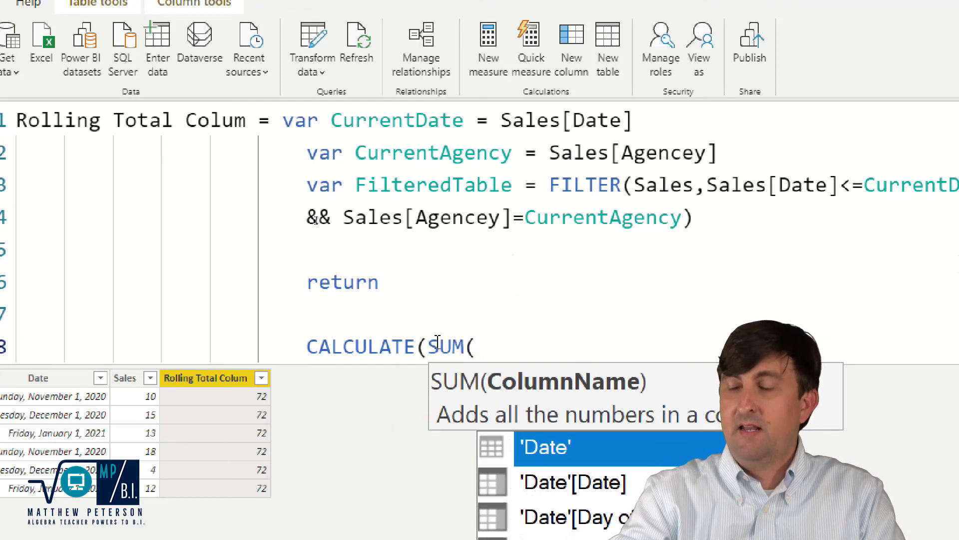
{"action": "type", "text": "sa"}
{"action": "key", "text": "Down"}
{"action": "key", "text": "Down"}
{"action": "key", "text": "Down"}
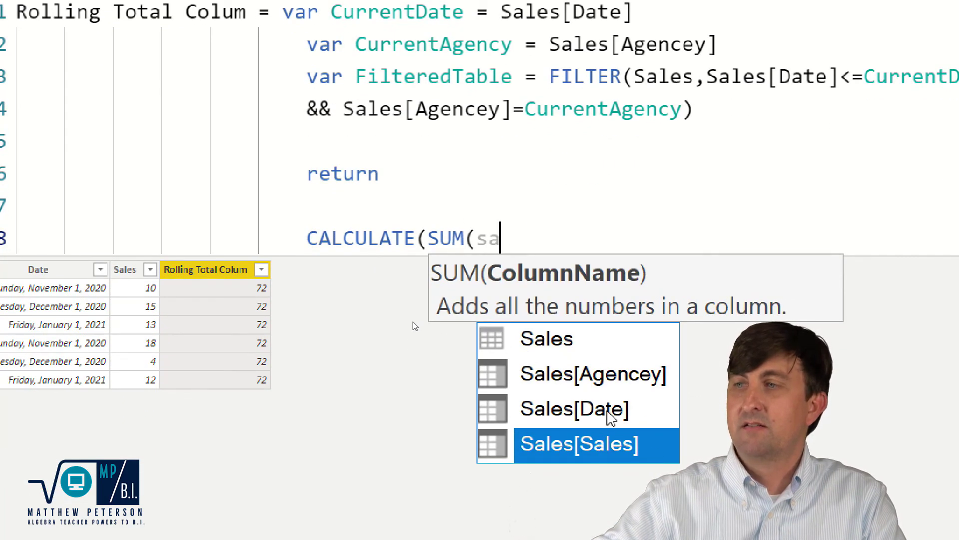
{"action": "key", "text": "Tab"}
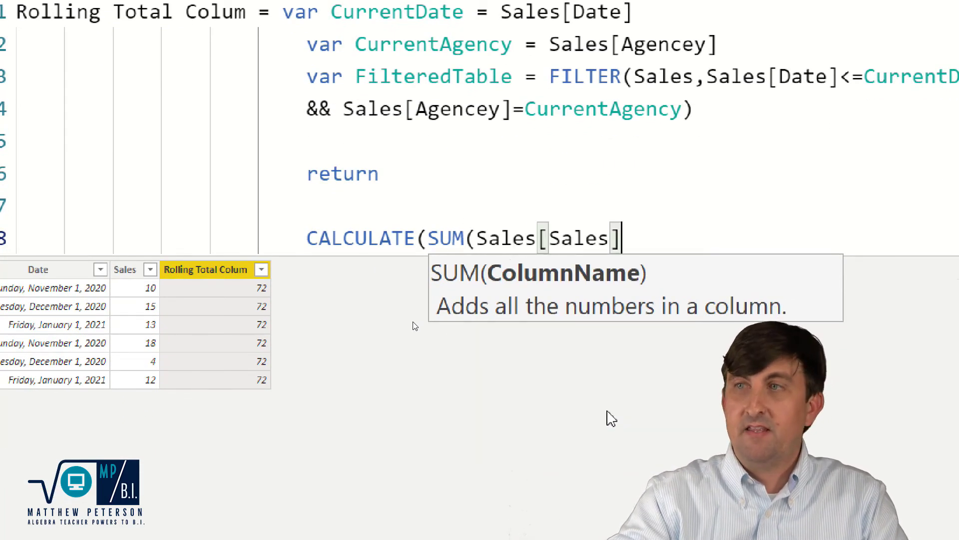
{"action": "type", "text": ")"}
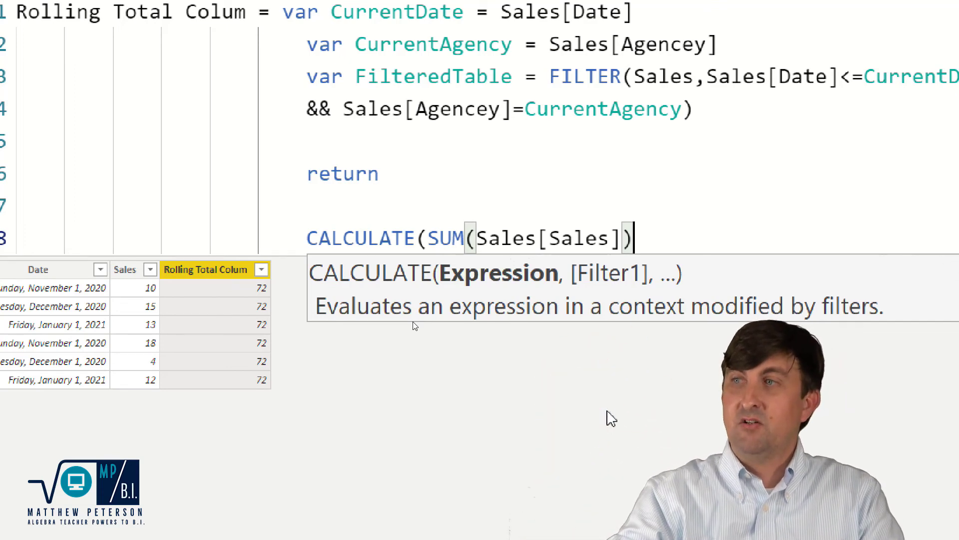
Step: Use FilteredTable as the CALCULATE filter argument, close the function and commit the column formula
{"action": "type", "text": ","}
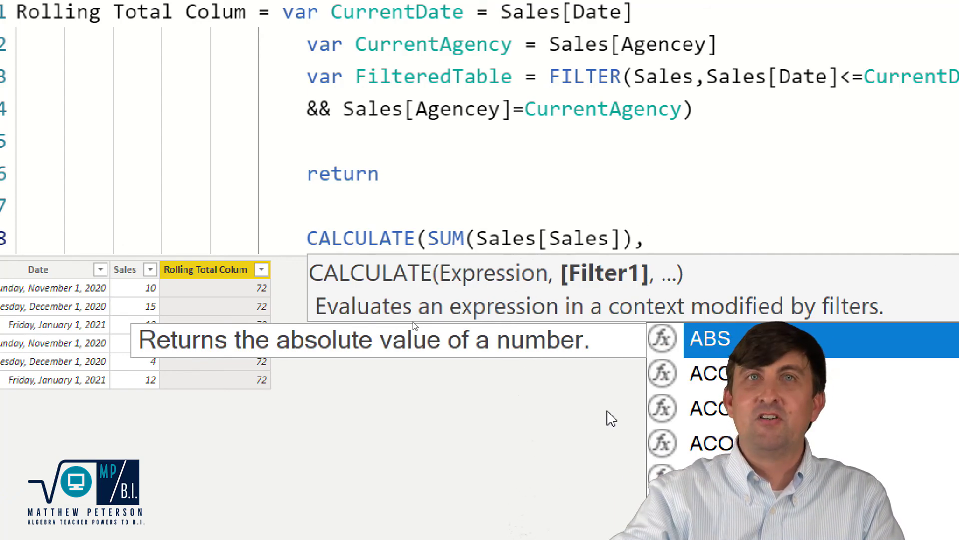
{"action": "type", "text": "fil"}
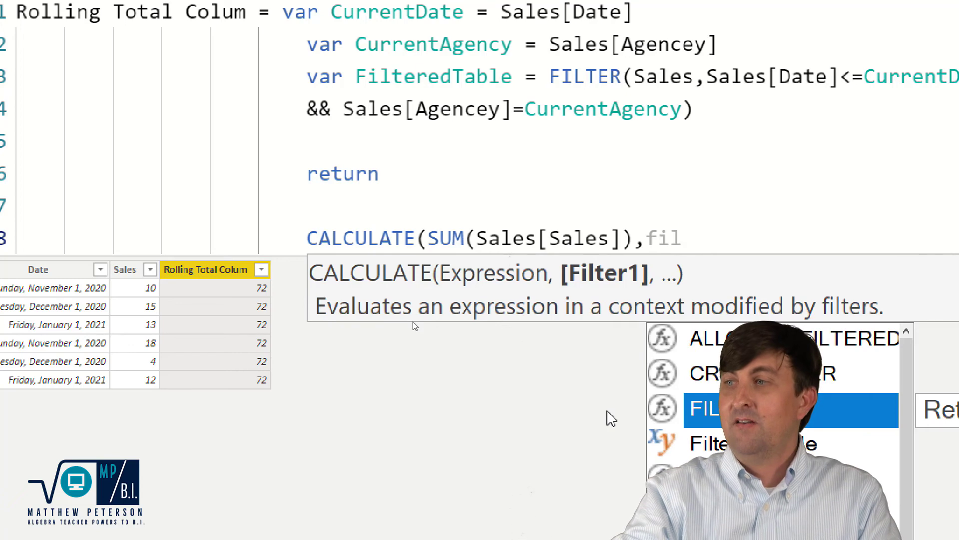
{"action": "key", "text": "Down"}
{"action": "key", "text": "Tab"}
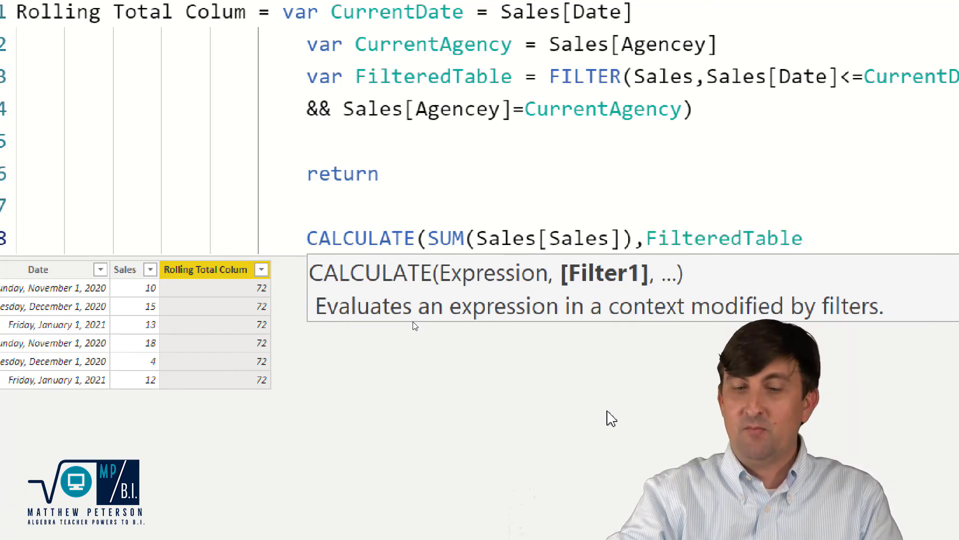
{"action": "type", "text": ")"}
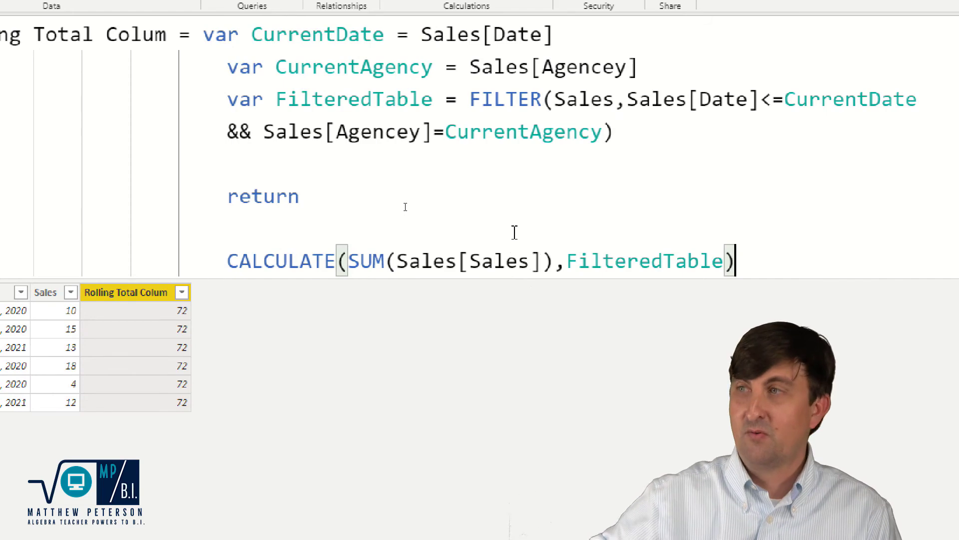
{"action": "key", "text": "Return"}
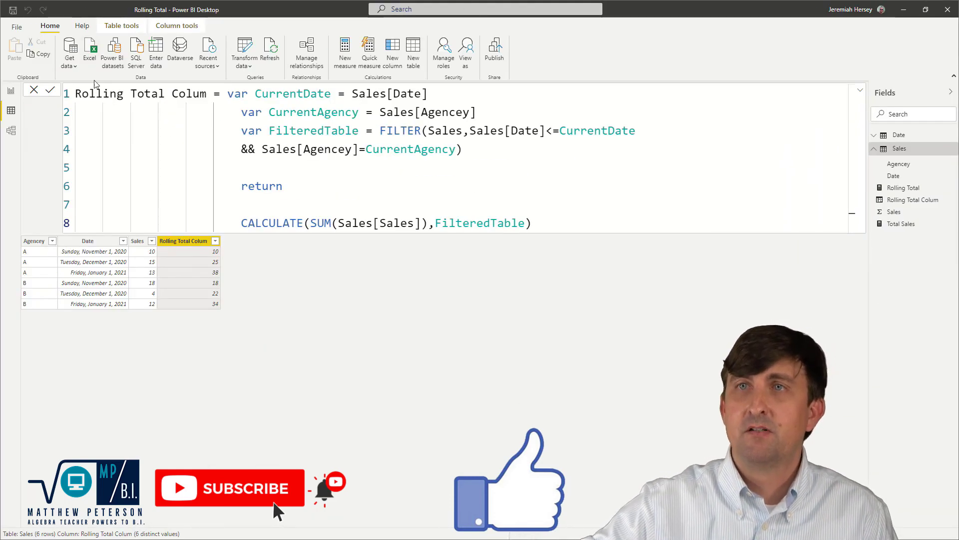
Step: Add Rolling Total Colum to the table visual on the report page, then reposition and resize the visual to fit all columns
{"action": "left_click", "coordinate": [12, 91]}
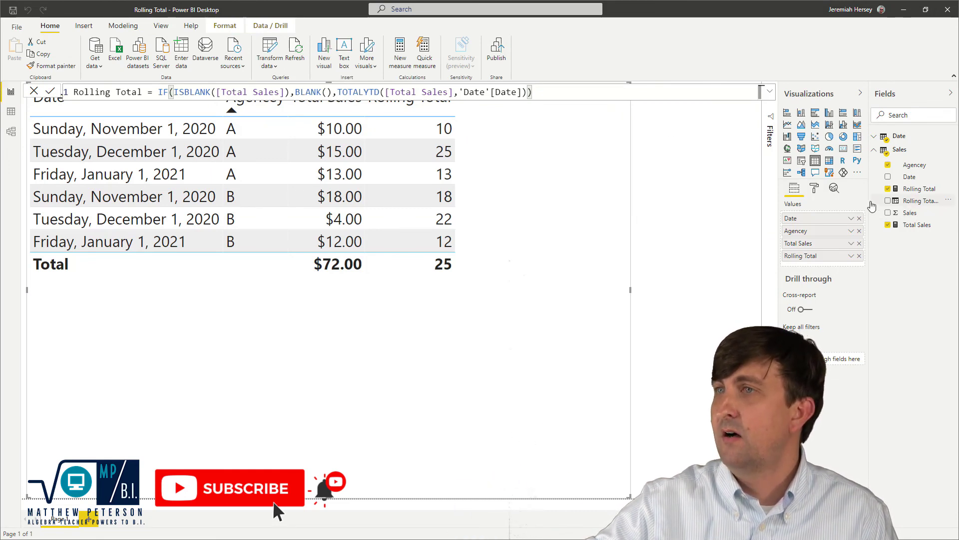
{"action": "left_click_drag", "start_coordinate": [912, 203], "coordinate": [526, 178]}
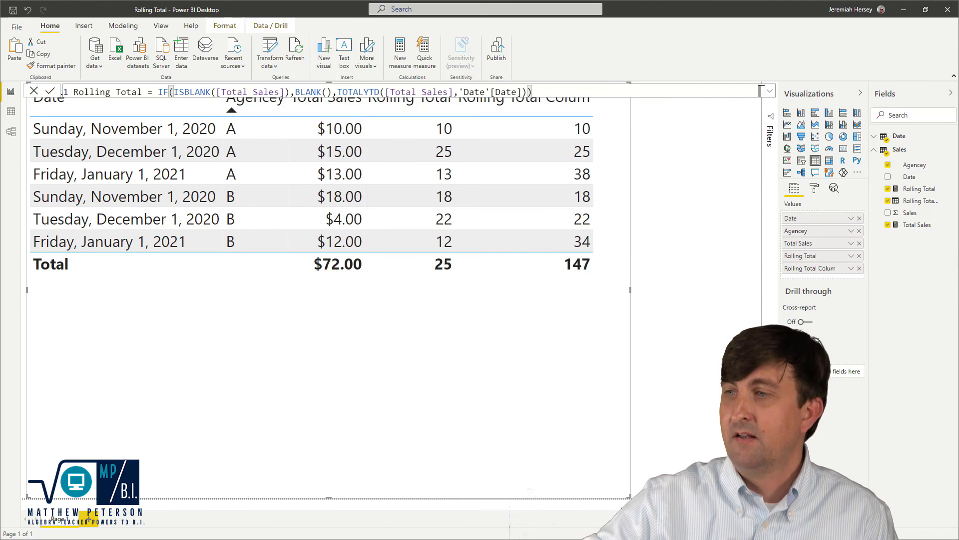
{"action": "left_click_drag", "start_coordinate": [628, 496], "coordinate": [584, 423]}
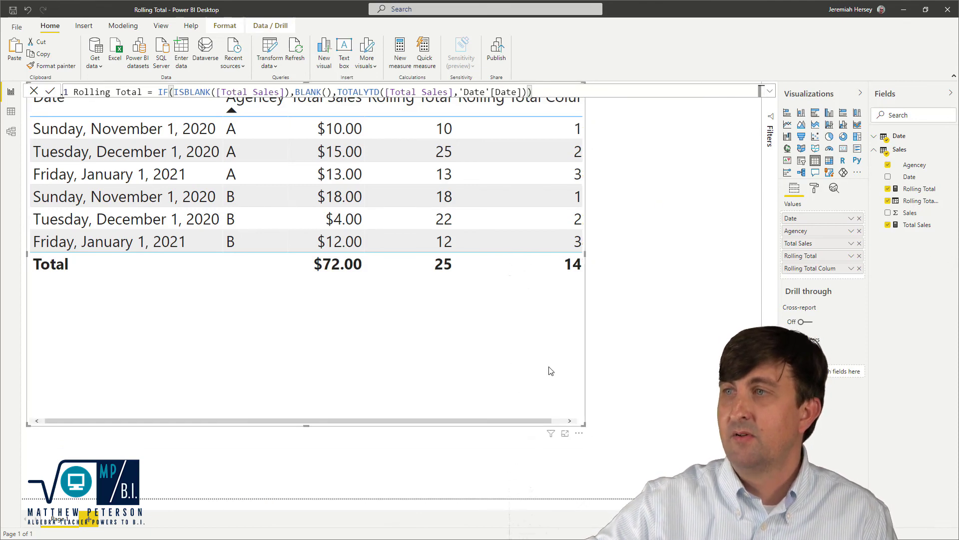
{"action": "left_click_drag", "start_coordinate": [549, 366], "coordinate": [589, 403]}
{"action": "left_click_drag", "start_coordinate": [623, 460], "coordinate": [651, 468]}
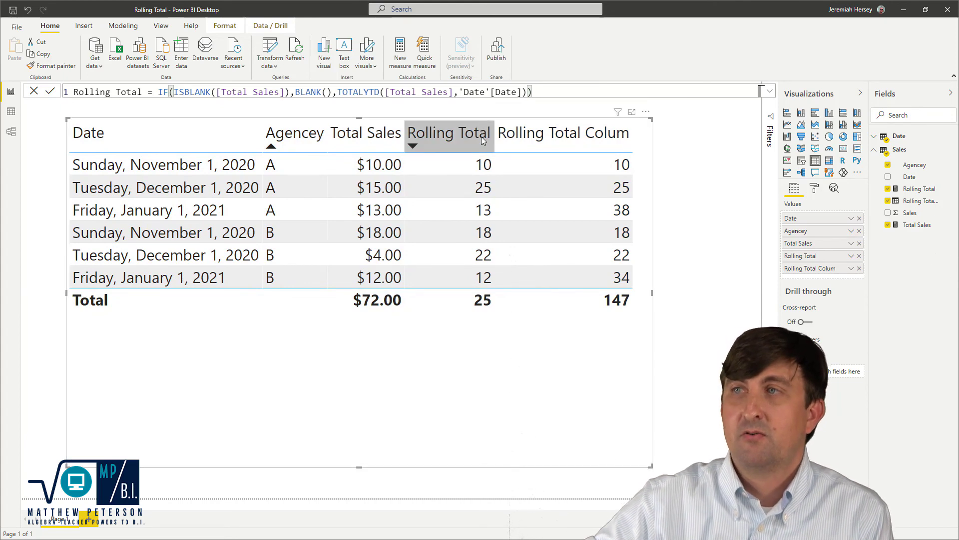